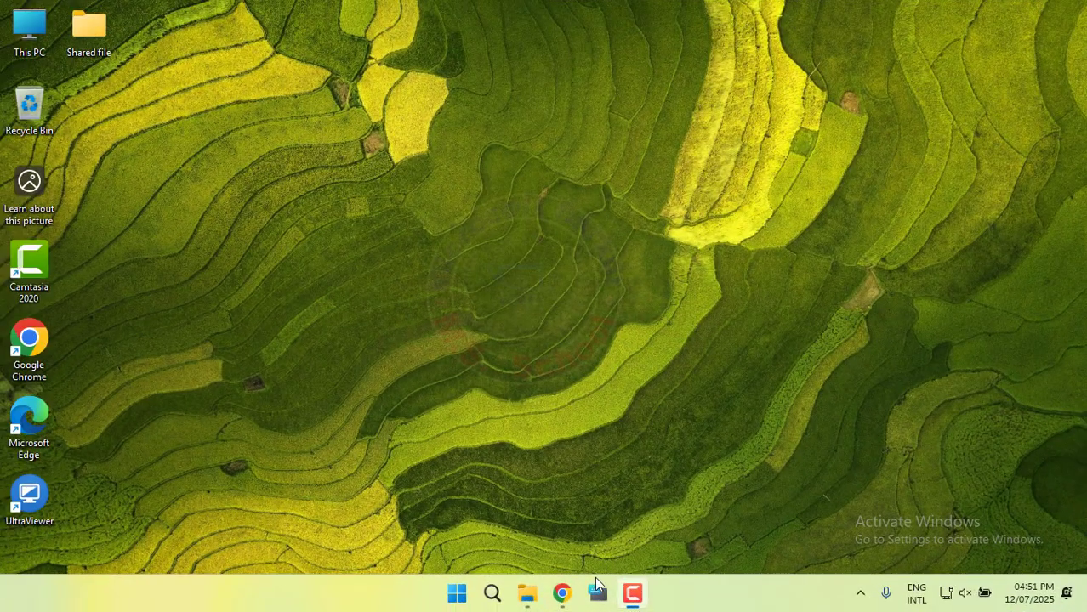
- In Chrome, search the web for "microsoft office customization tool" and open the Office Customization Tool page of the Microsoft 365 Apps admin center
left_click(566, 599)
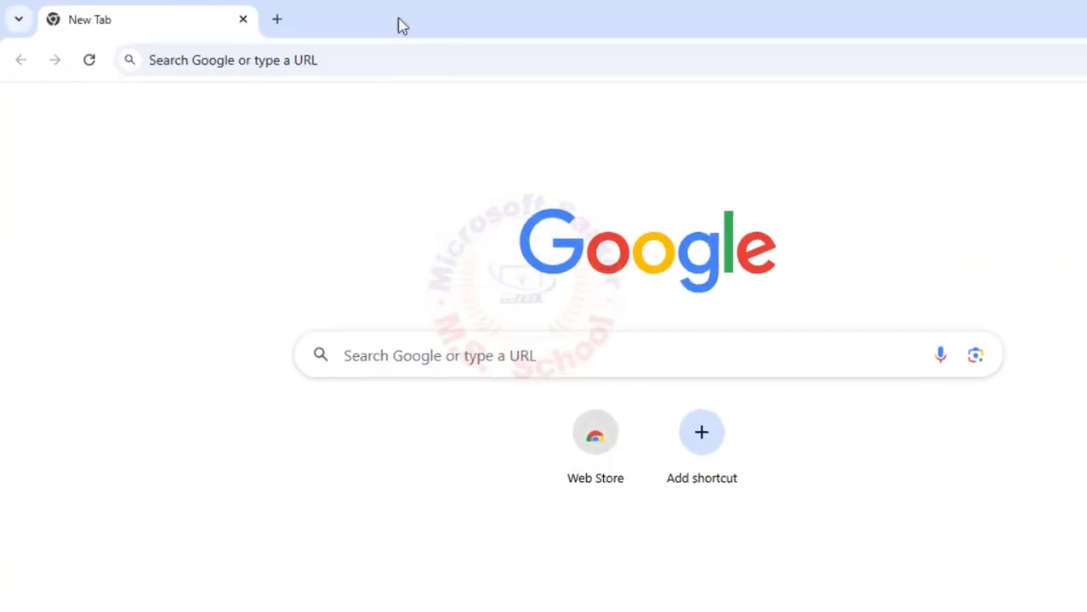
left_click(365, 50)
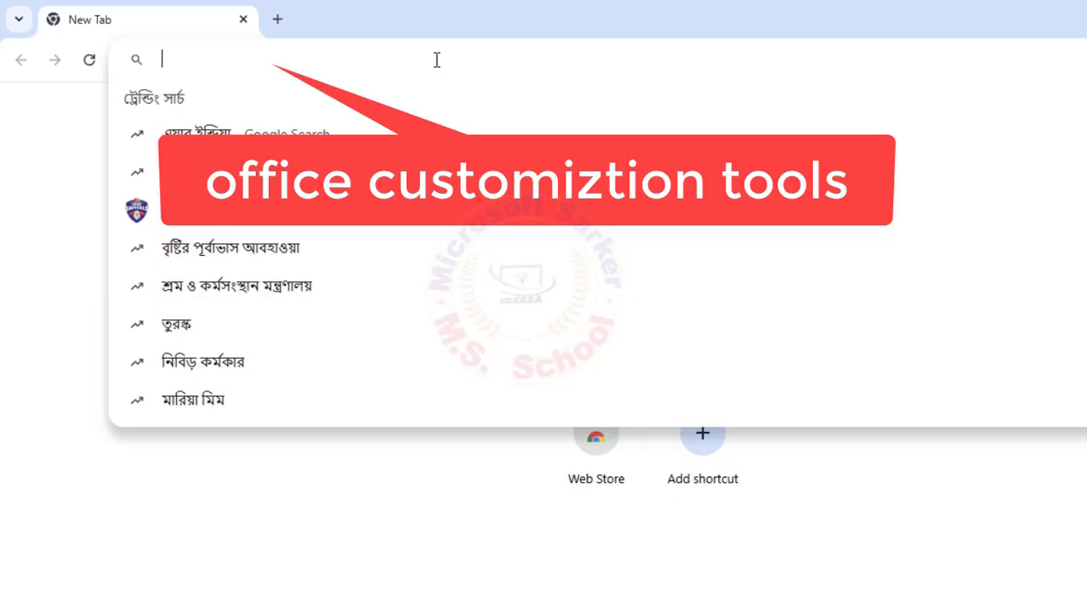
type("microsoft")
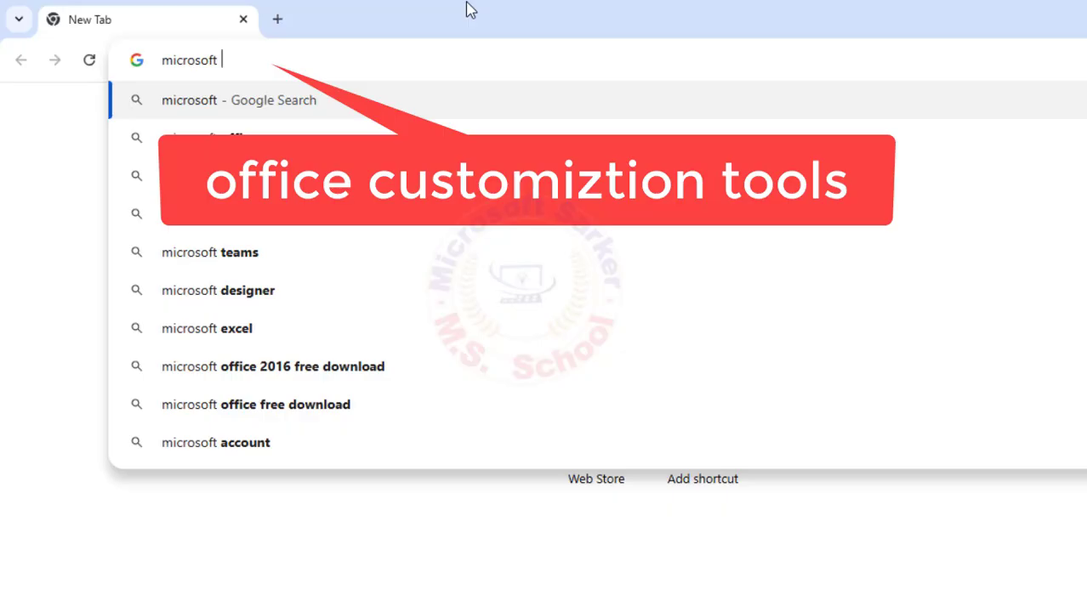
type("office")
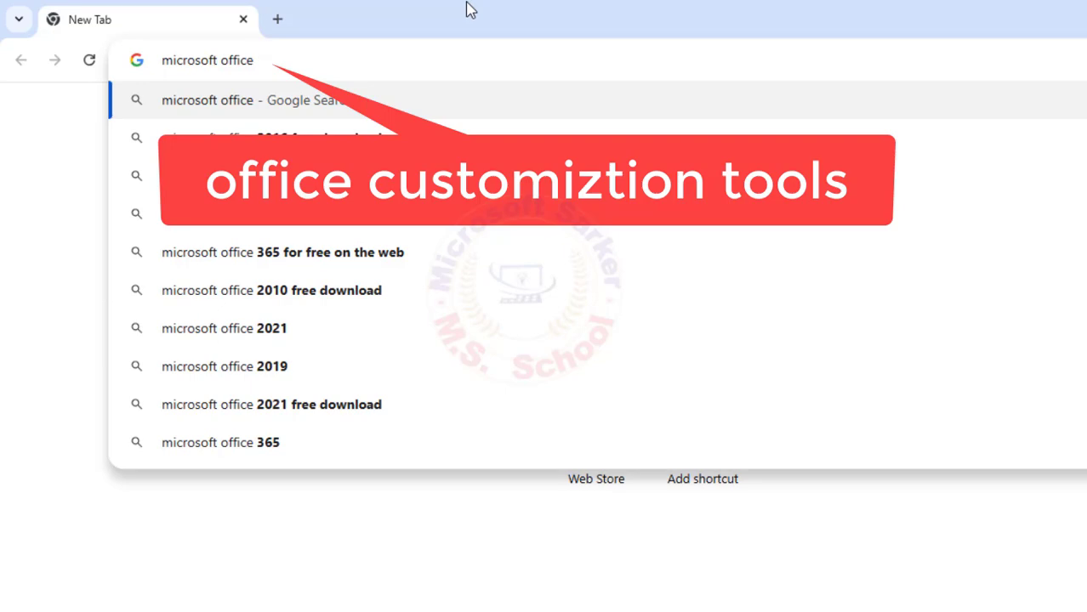
type(" custo")
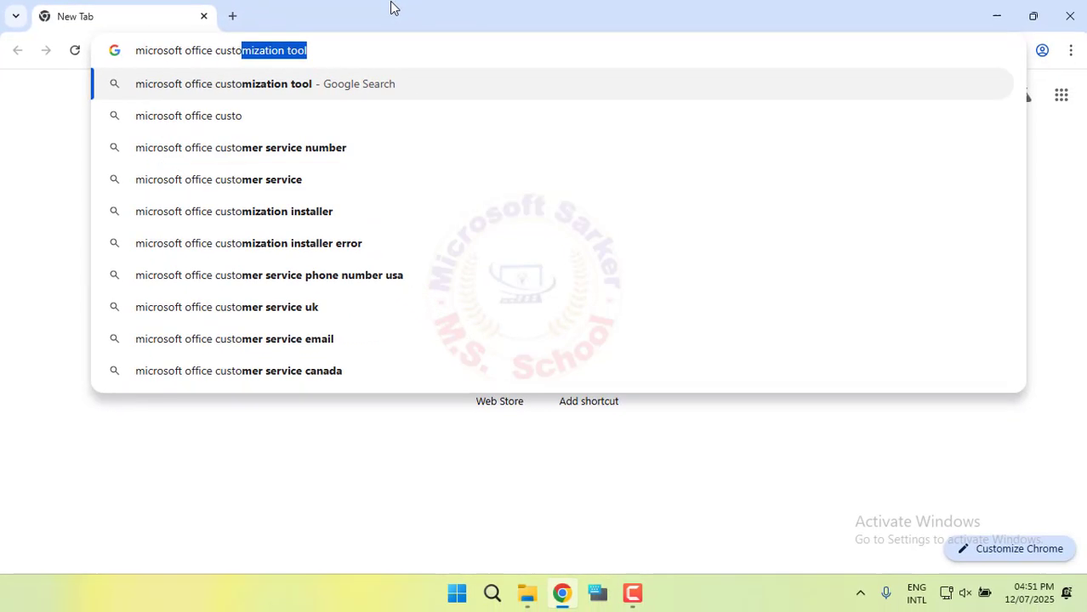
key("Return")
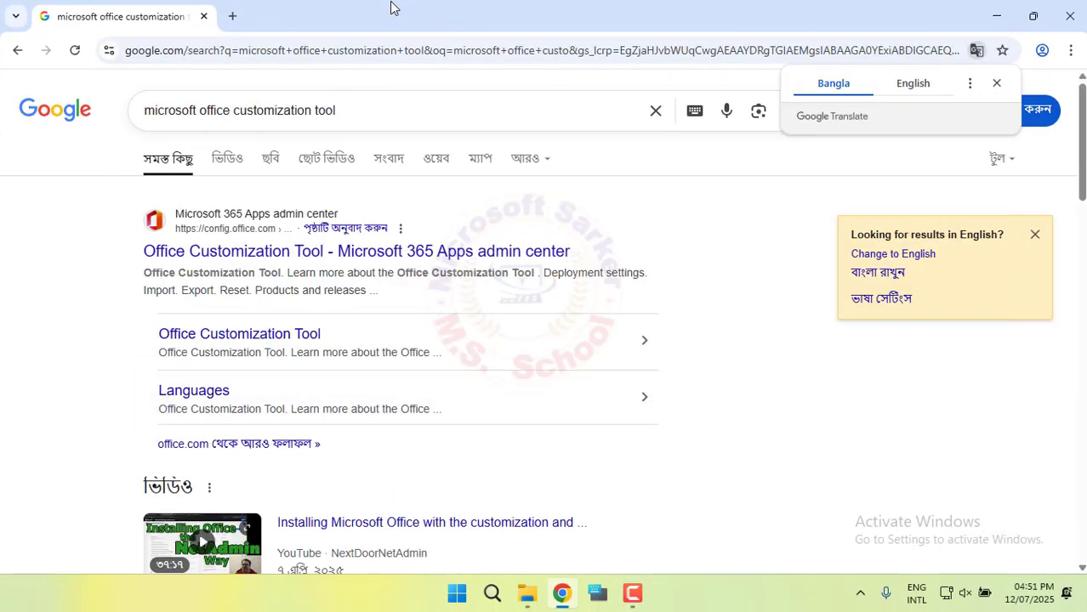
left_click(439, 250)
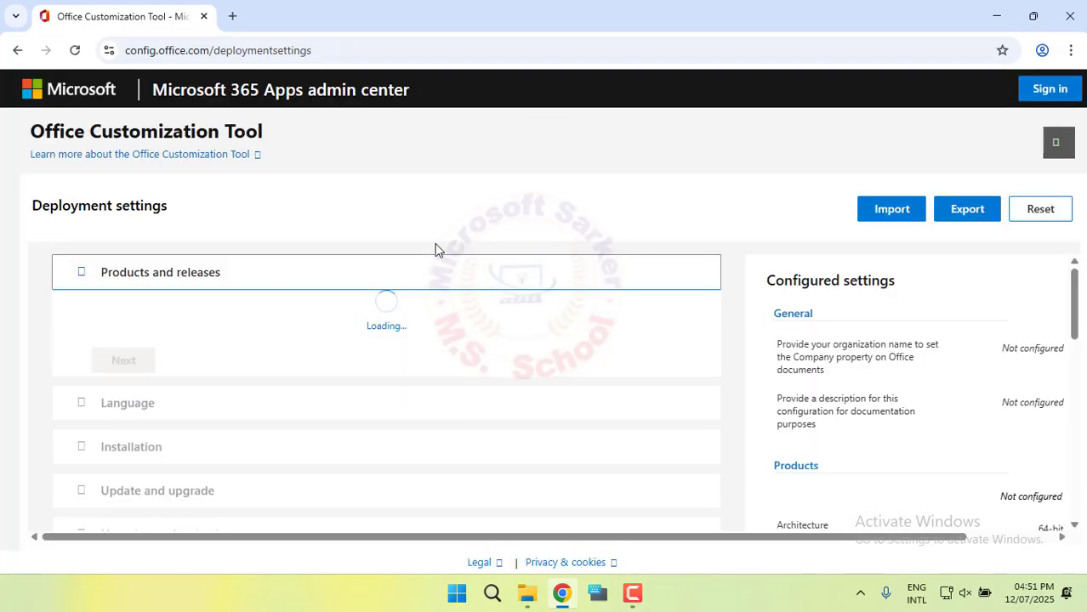
- Open Windows System Information to check the PC's system type for the architecture choice, and close it again
scroll(245, 299, "down", 1)
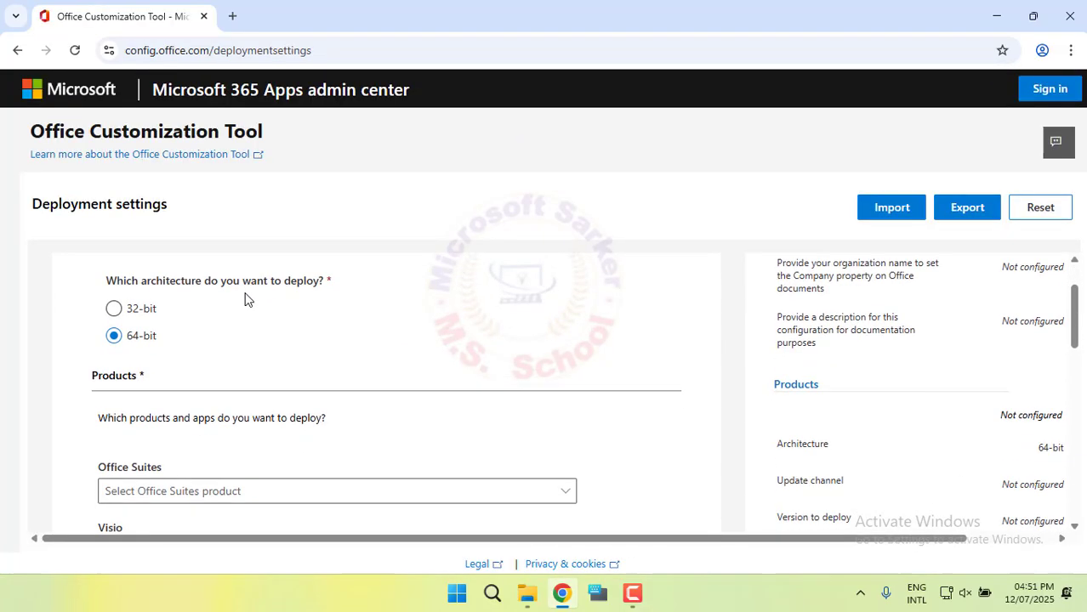
left_click(457, 595)
type("syste")
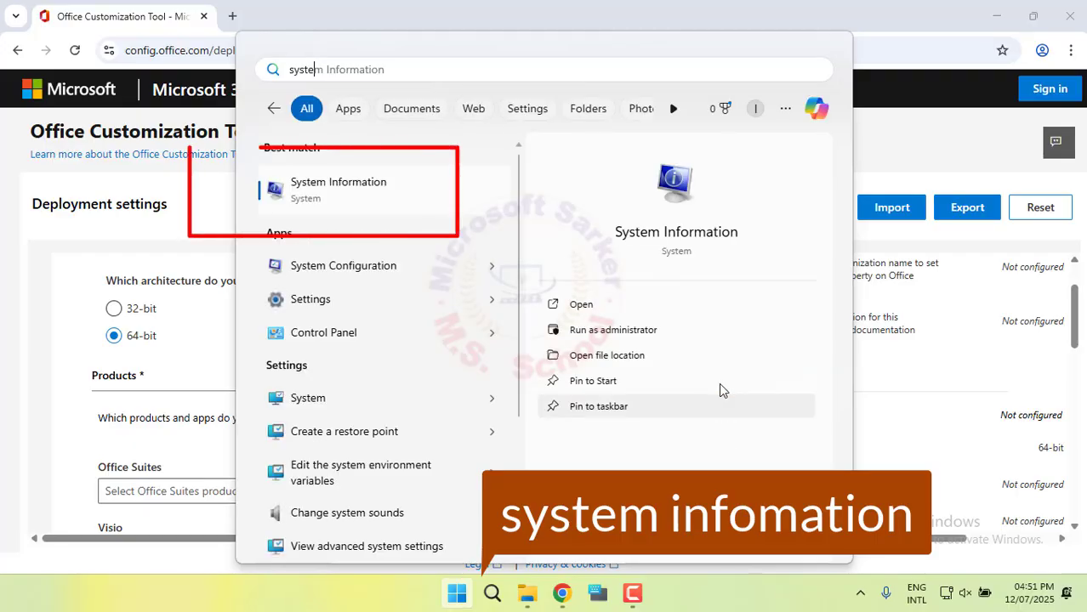
left_click(462, 190)
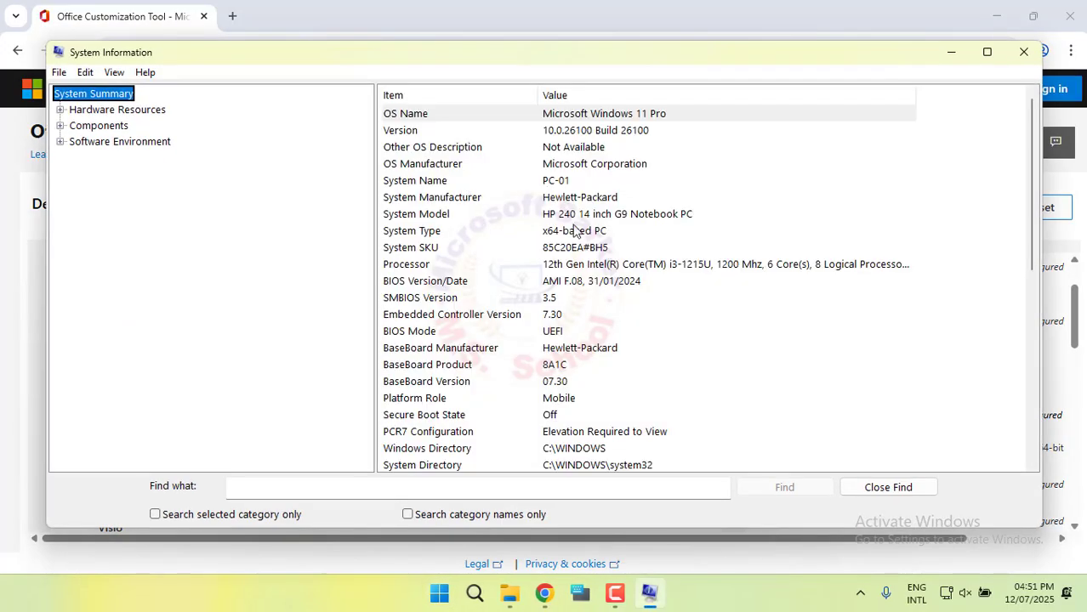
left_click(558, 232)
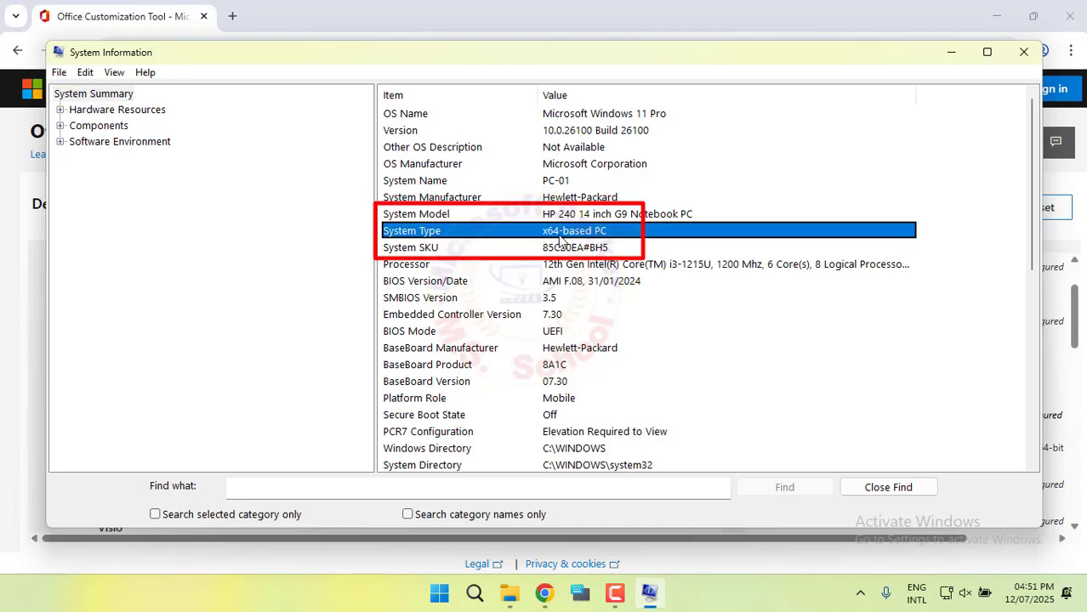
left_click(1010, 51)
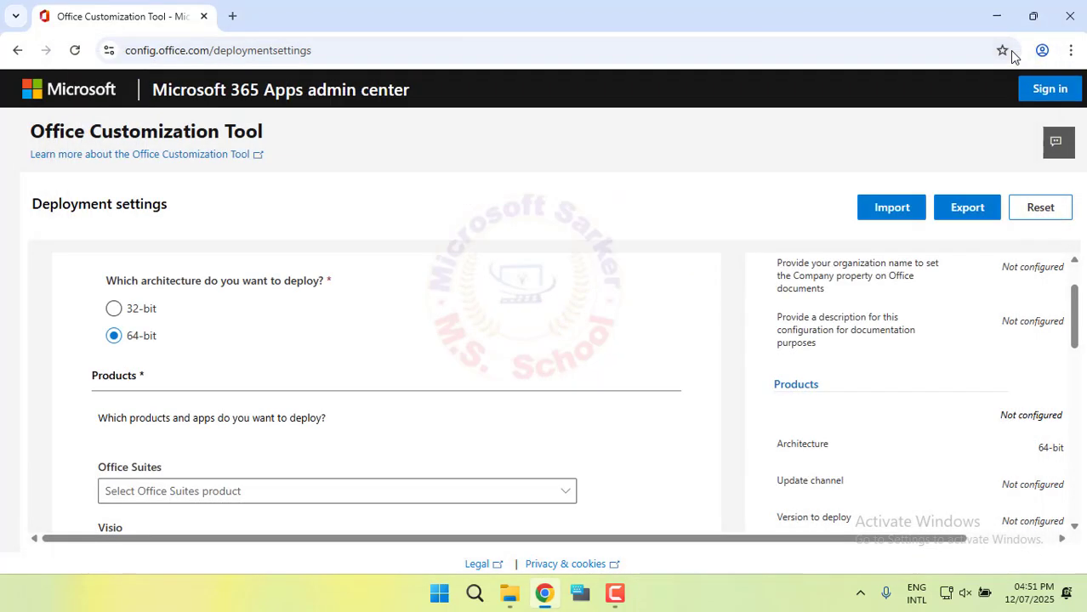
- Choose Office LTSC Standard 2021 - Volume License as the Office suite to deploy
scroll(415, 324, "down", 3)
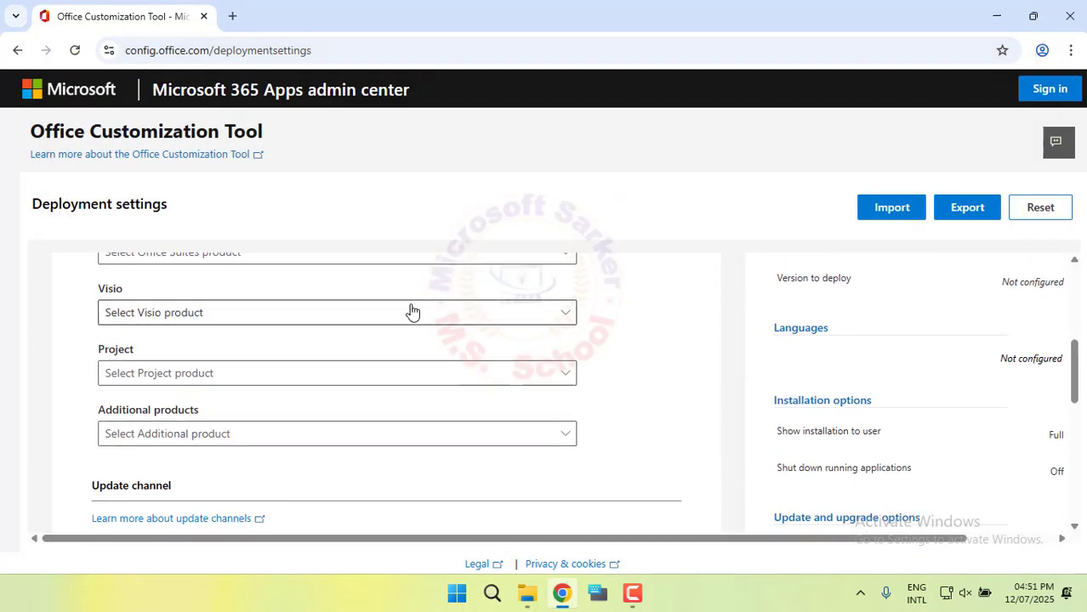
scroll(408, 327, "up", 1)
left_click(425, 334)
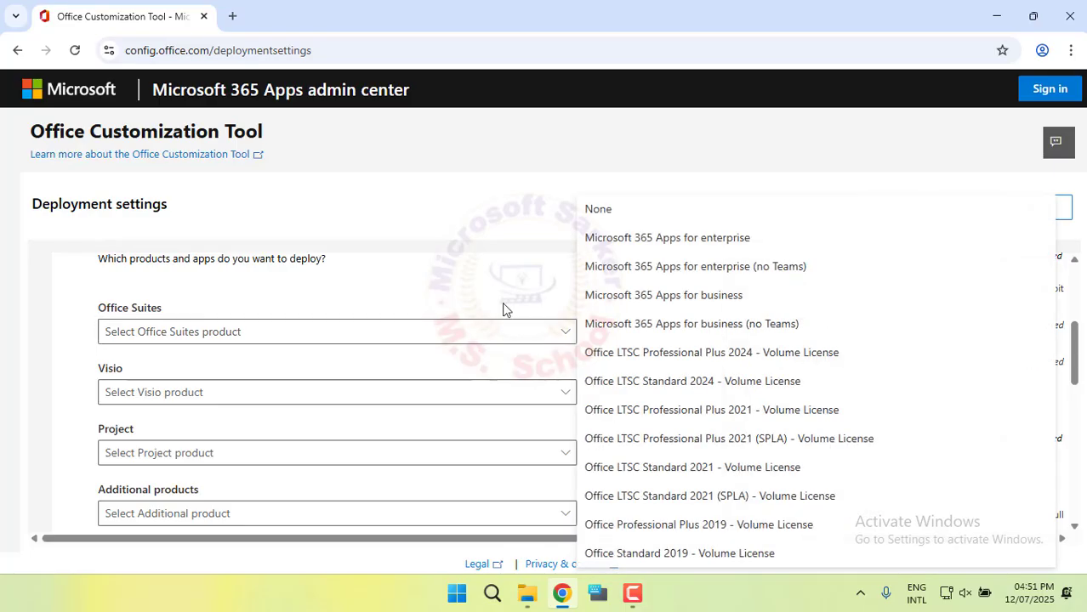
left_click(717, 476)
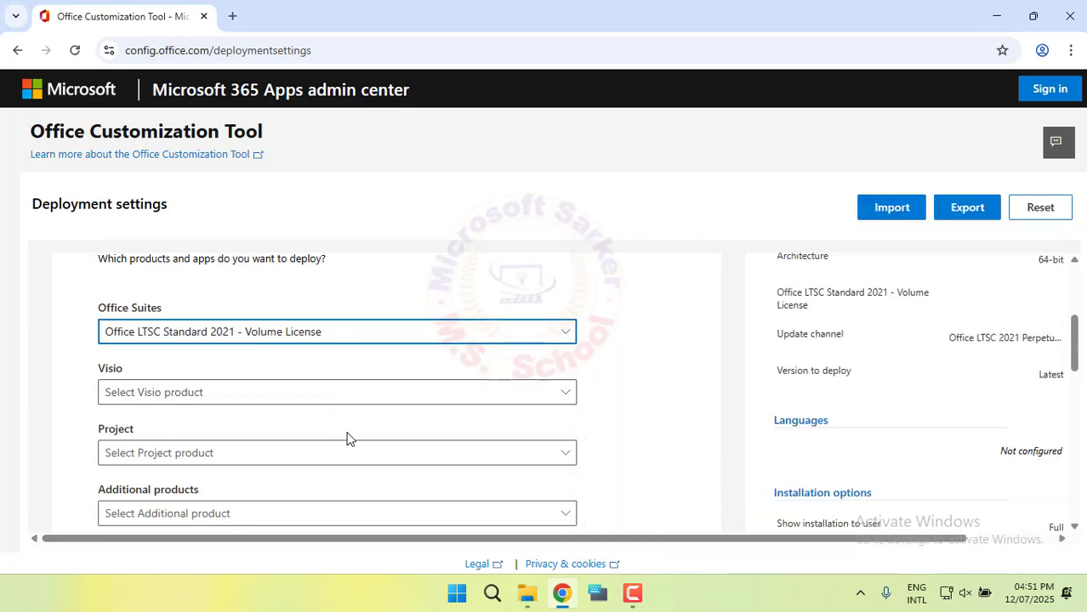
- Exclude OneNote, PowerPoint, OneDrive Desktop, Outlook (classic) and Publisher from the deployment, and complete the Products and releases section
scroll(347, 418, "down", 3)
scroll(345, 395, "down", 2)
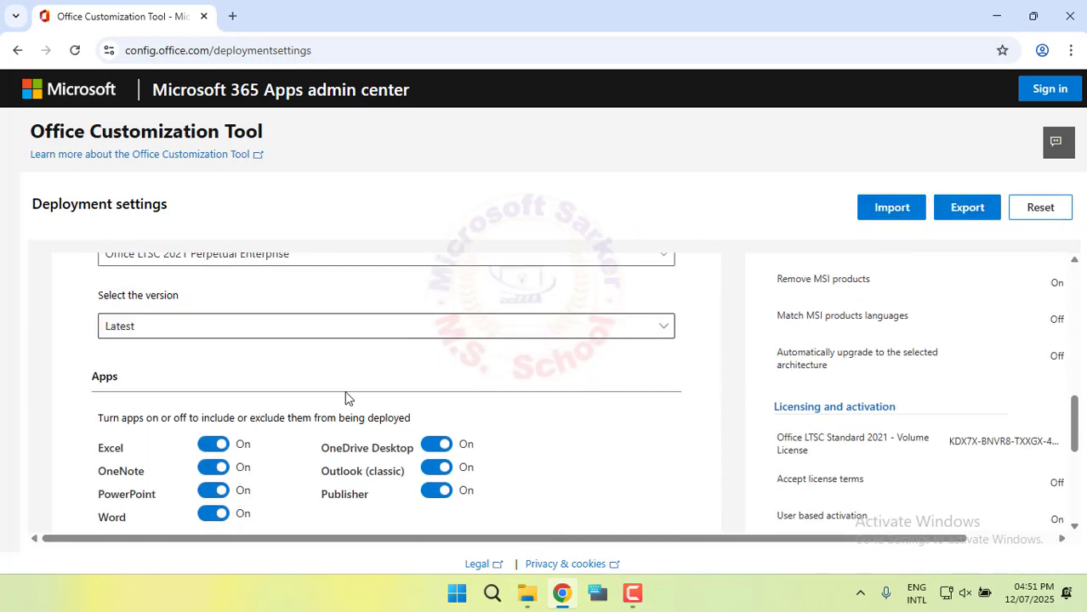
scroll(205, 340, "down", 1)
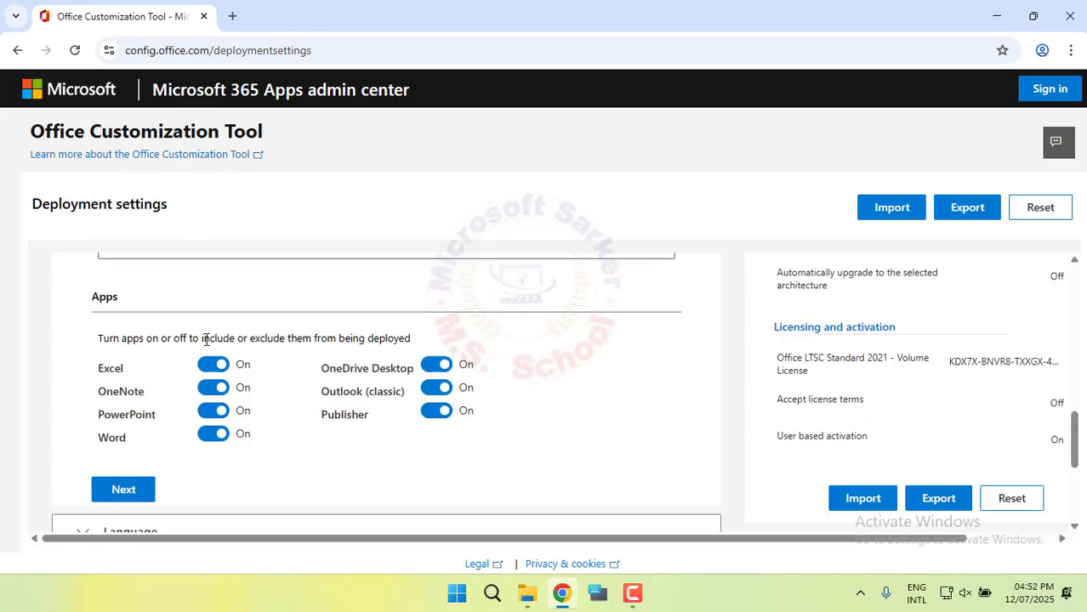
left_click(217, 389)
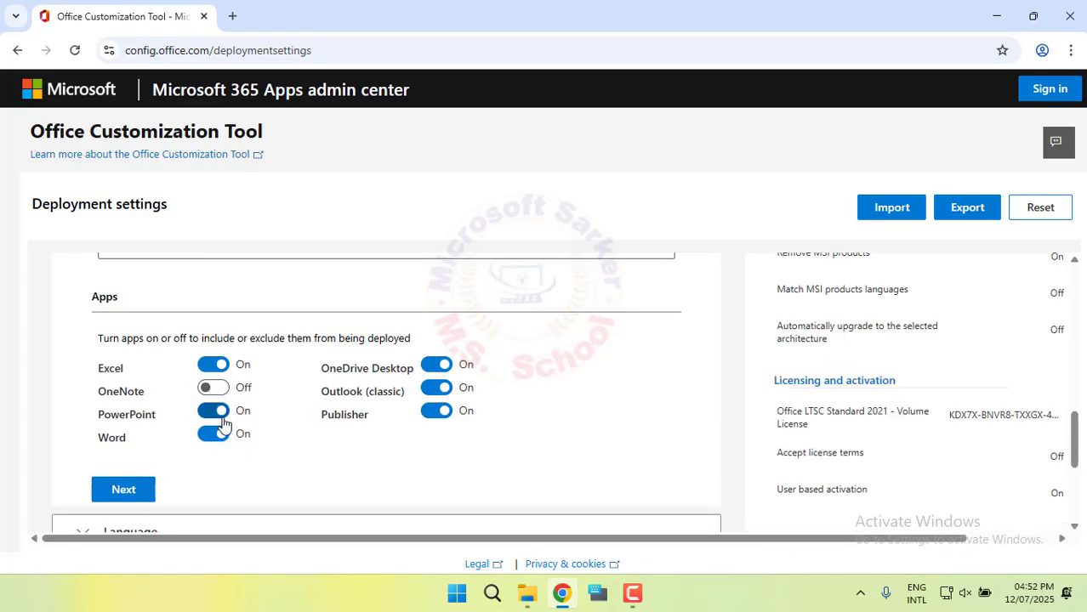
left_click(214, 412)
left_click(436, 364)
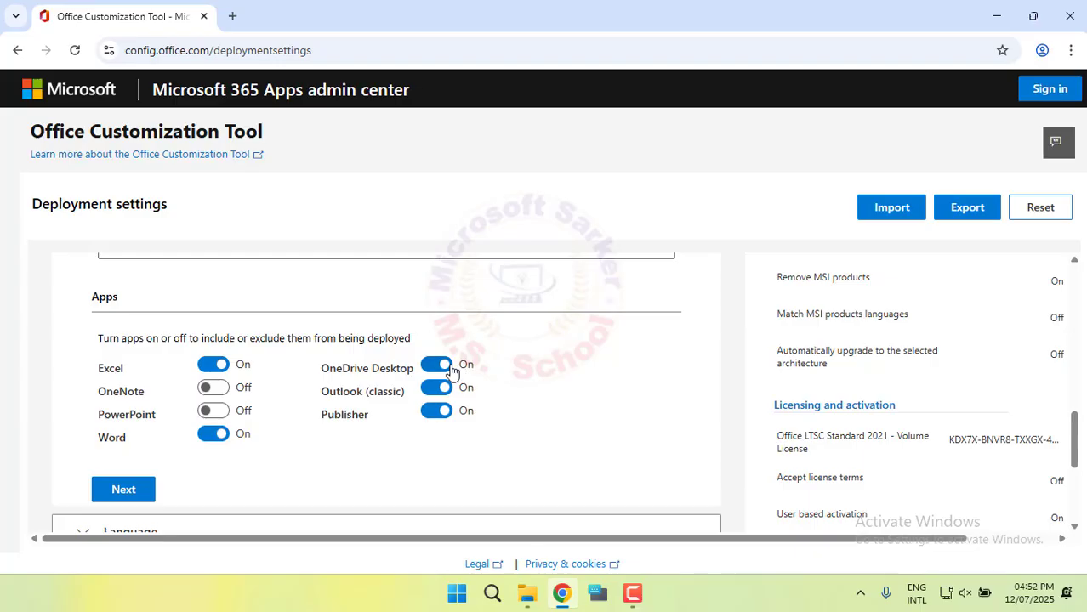
left_click(437, 388)
left_click(438, 412)
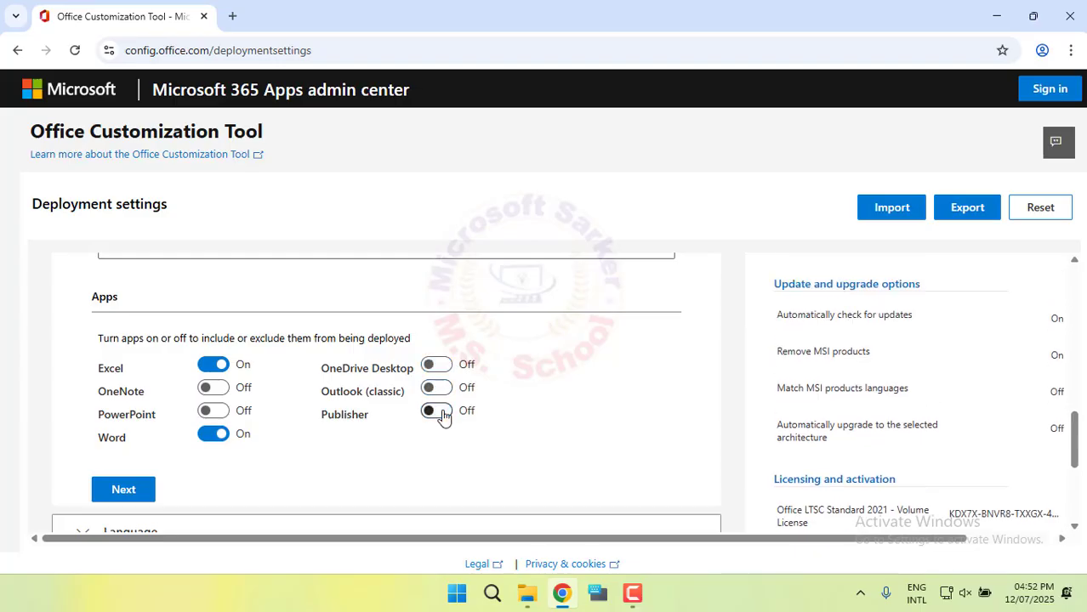
left_click(125, 488)
- Set the primary language to English (United States) and proceed to the Installation section
left_click(192, 440)
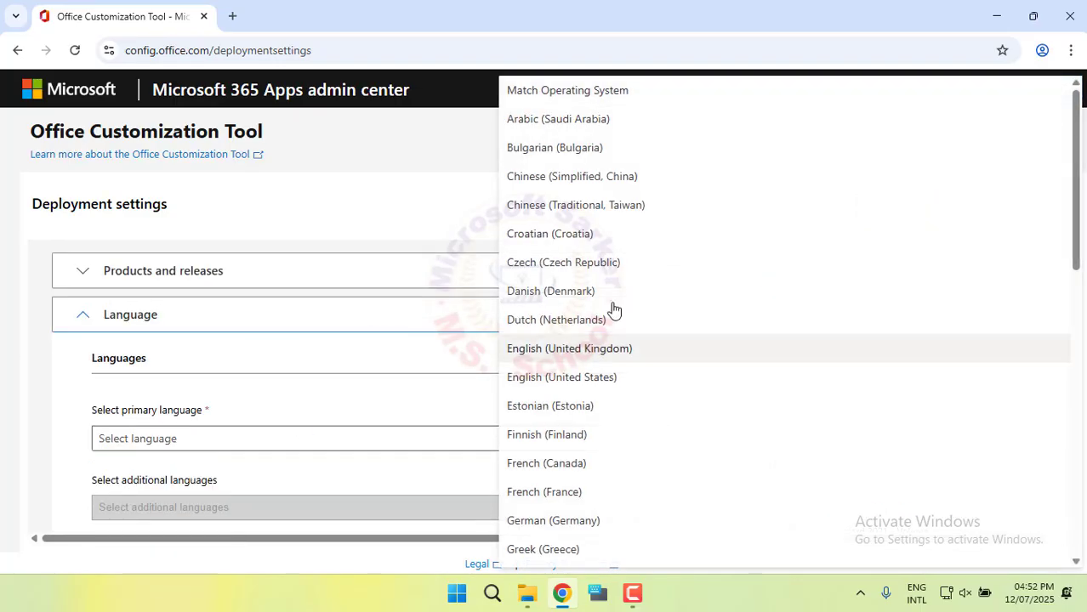
left_click(611, 378)
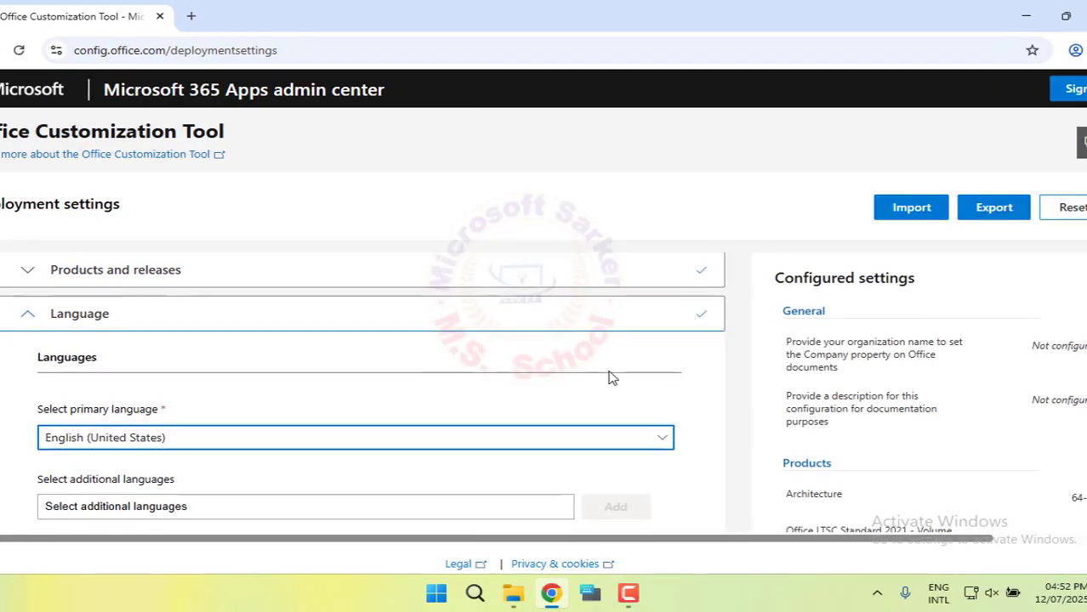
scroll(609, 378, "down", 3)
left_click(58, 417)
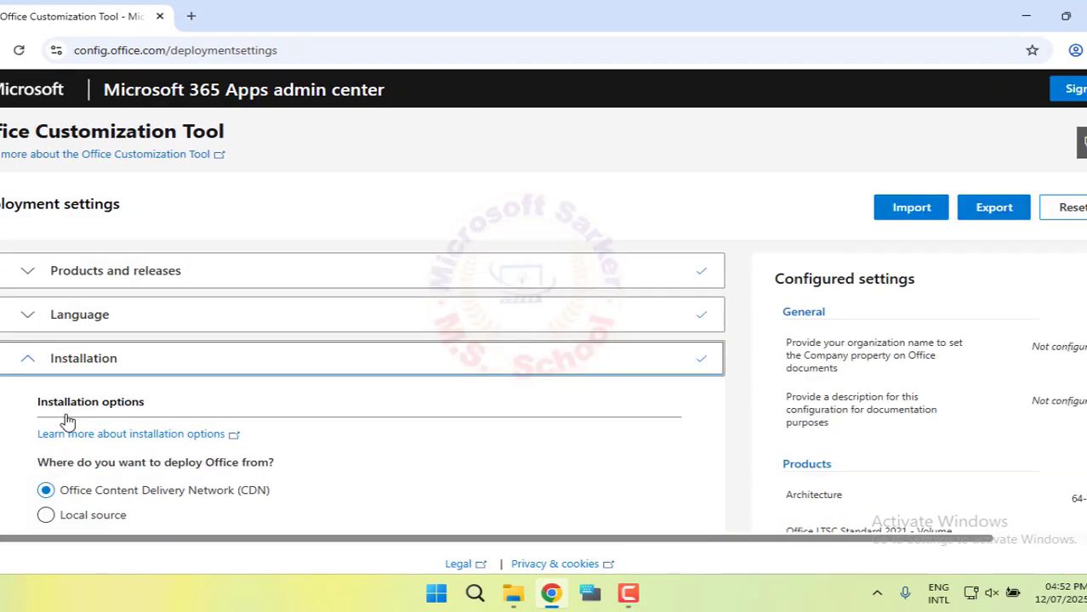
- Accept the default Installation and Update and upgrade options, and proceed to Licensing and activation
scroll(316, 420, "down", 3)
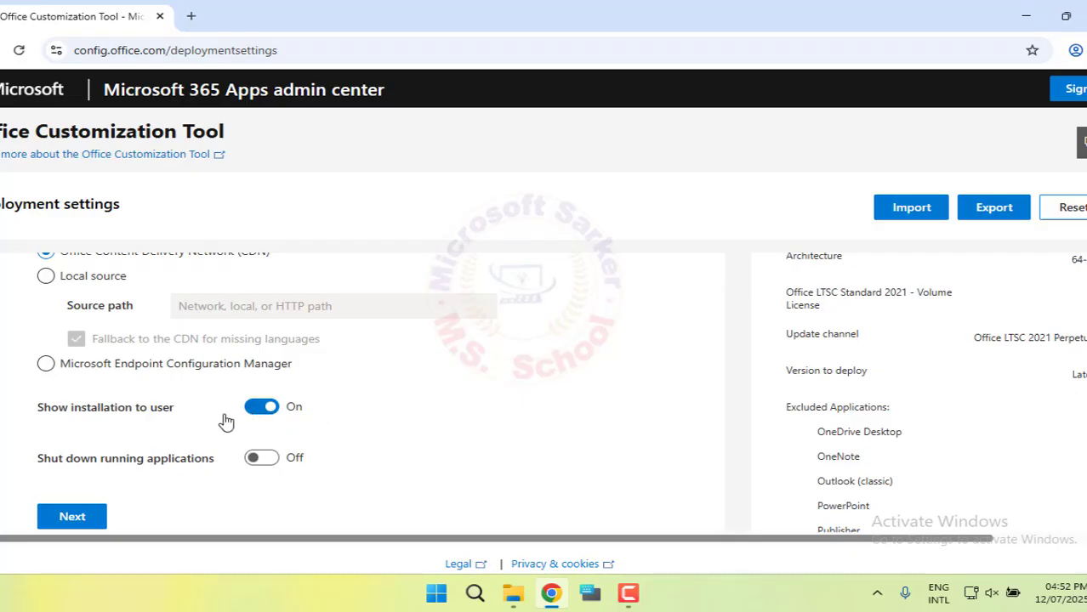
scroll(196, 425, "down", 3)
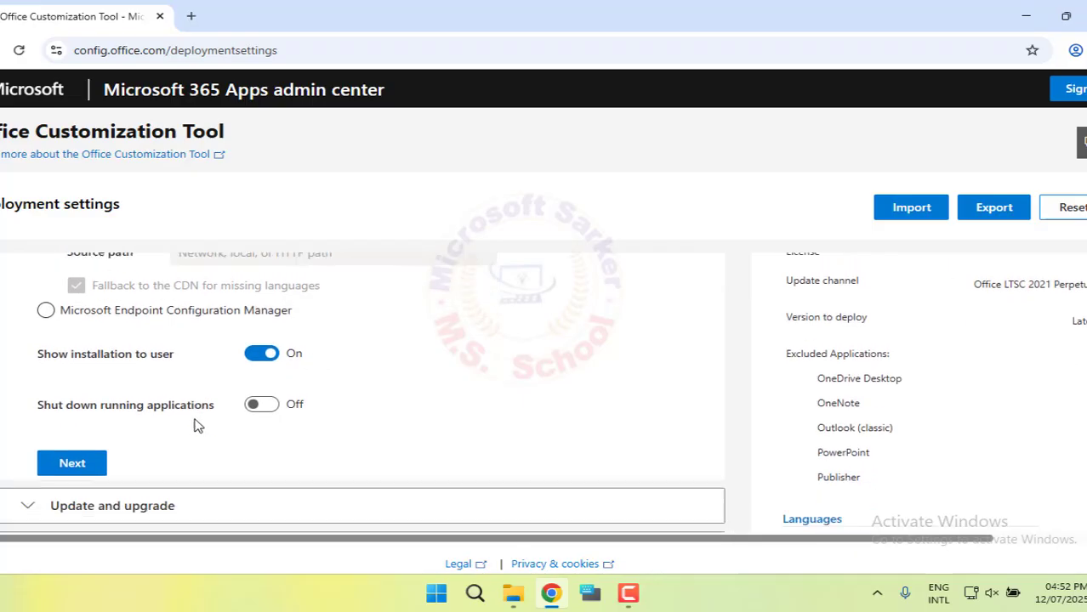
left_click(93, 289)
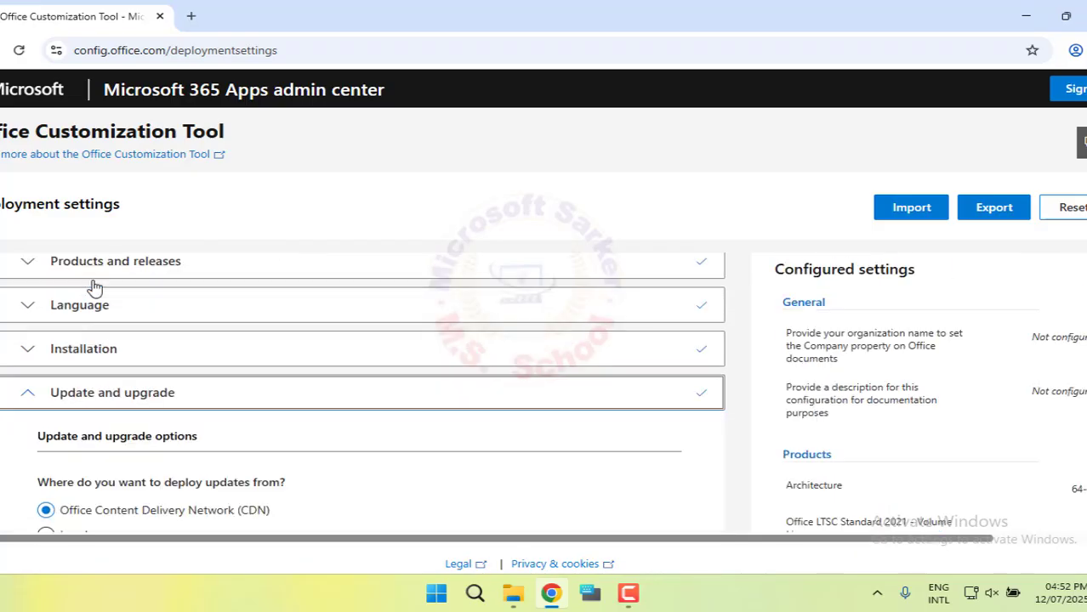
scroll(127, 387, "down", 3)
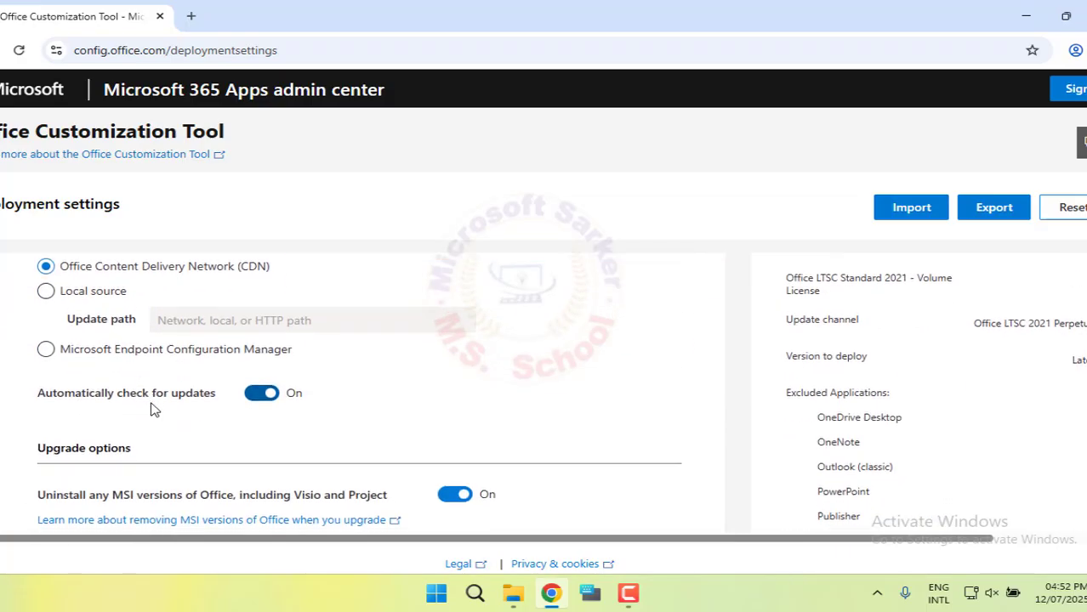
scroll(151, 409, "down", 5)
left_click(73, 450)
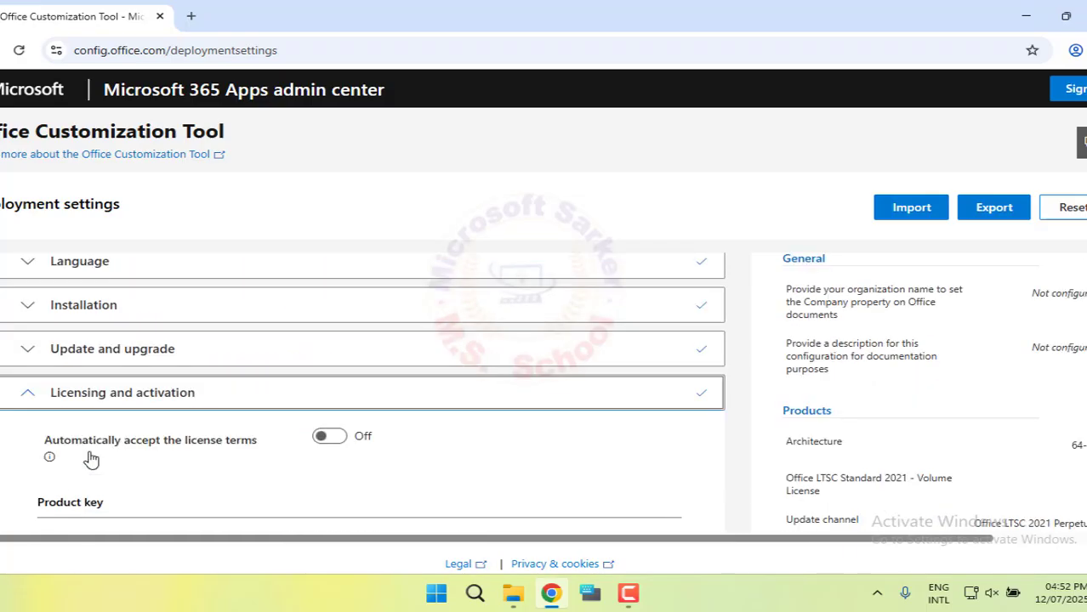
- Accept the default Licensing and activation settings, leave the General details blank, and proceed to Application preferences
scroll(127, 409, "up", 1)
scroll(141, 403, "down", 5)
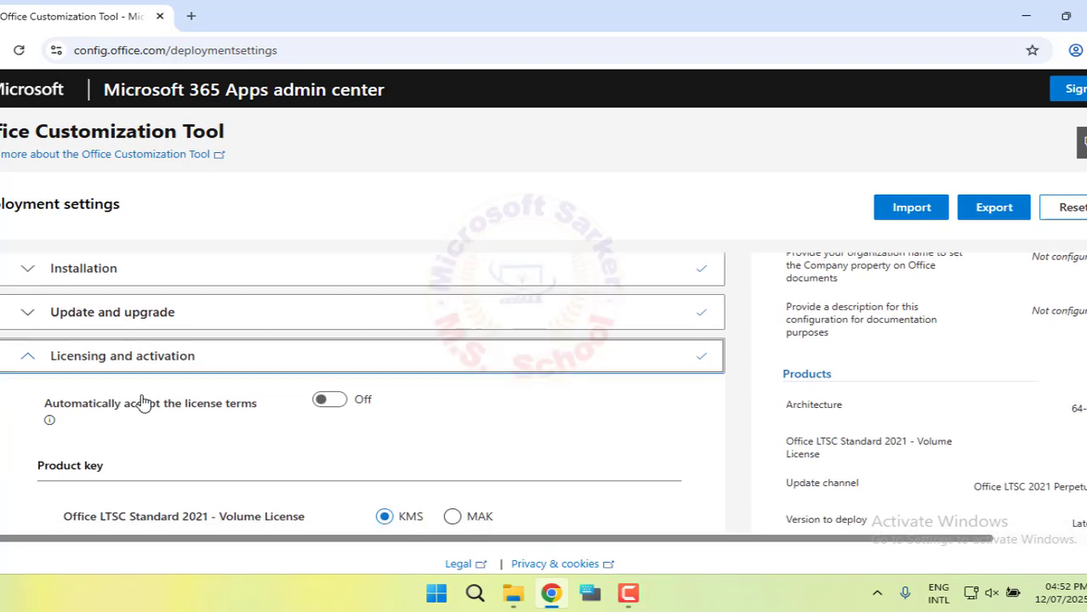
scroll(170, 392, "down", 2)
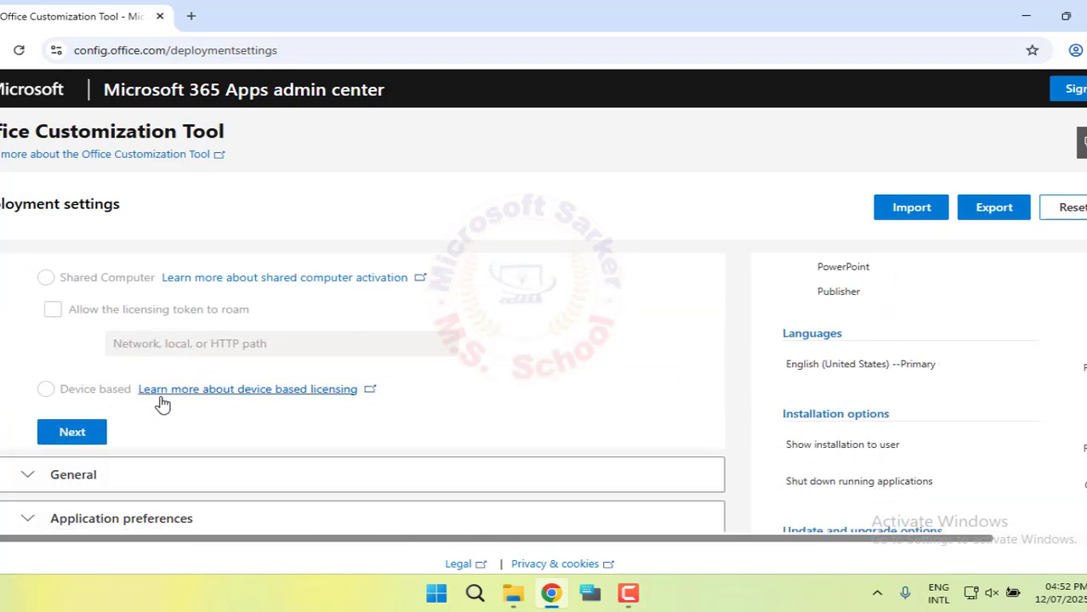
left_click(71, 432)
scroll(371, 384, "down", 4)
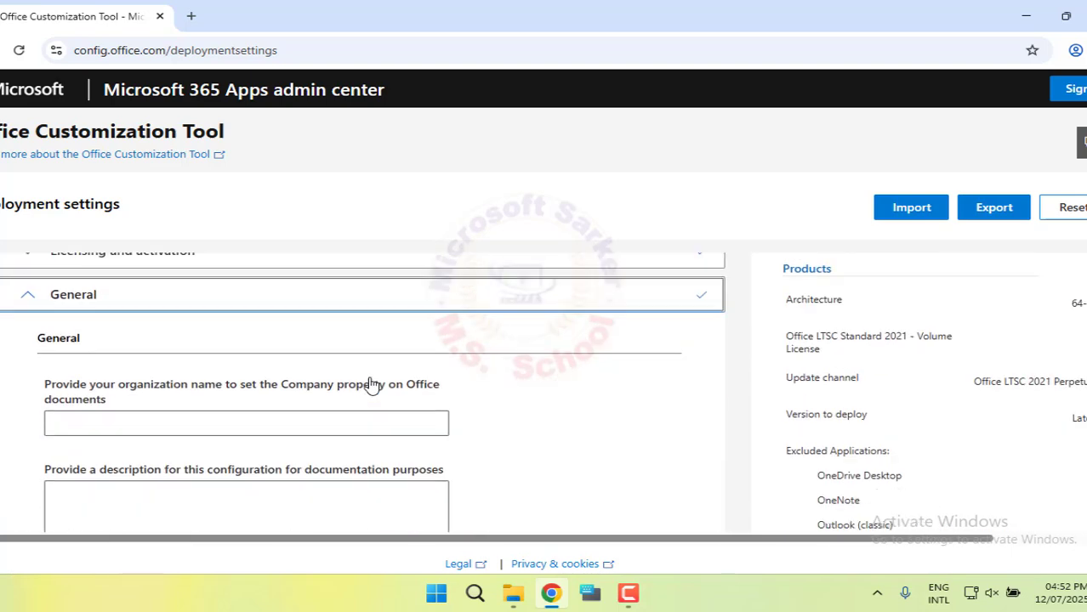
left_click(72, 380)
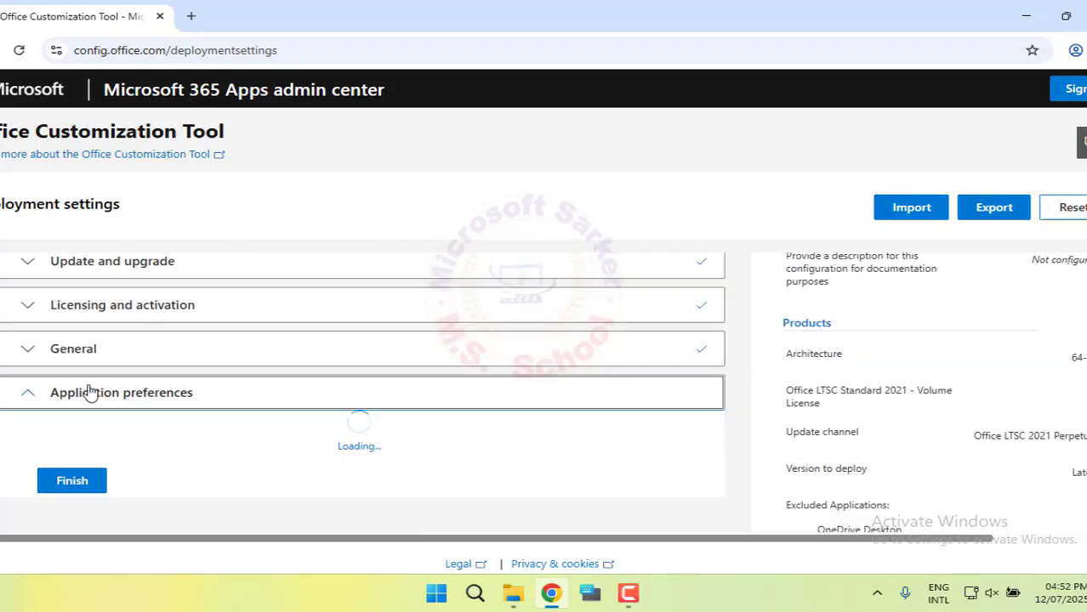
- Leave the application preferences unchanged and finish the deployment settings
scroll(88, 388, "down", 5)
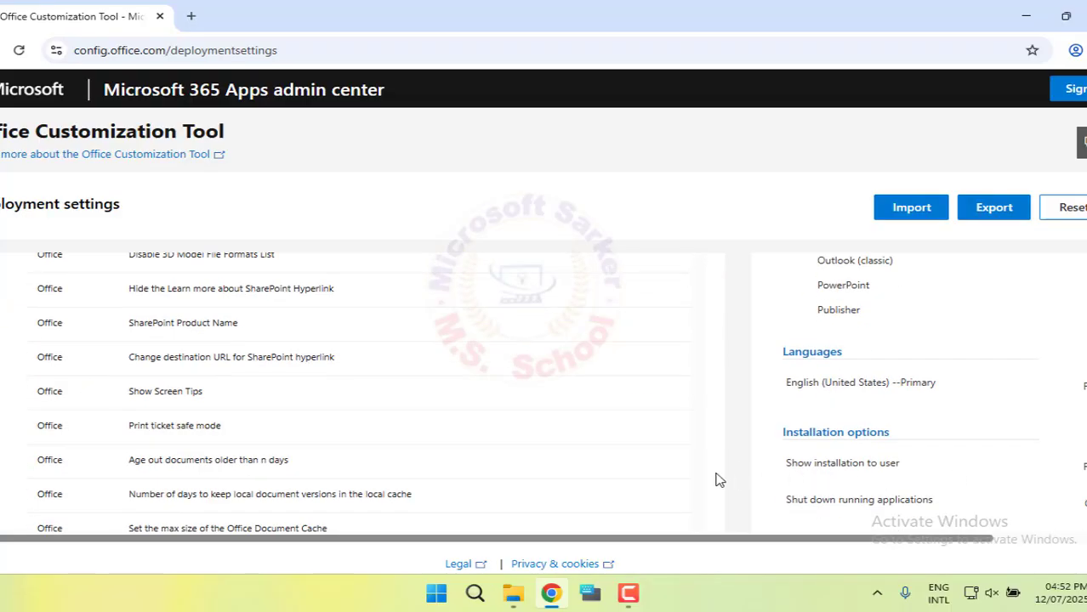
scroll(737, 475, "down", 5)
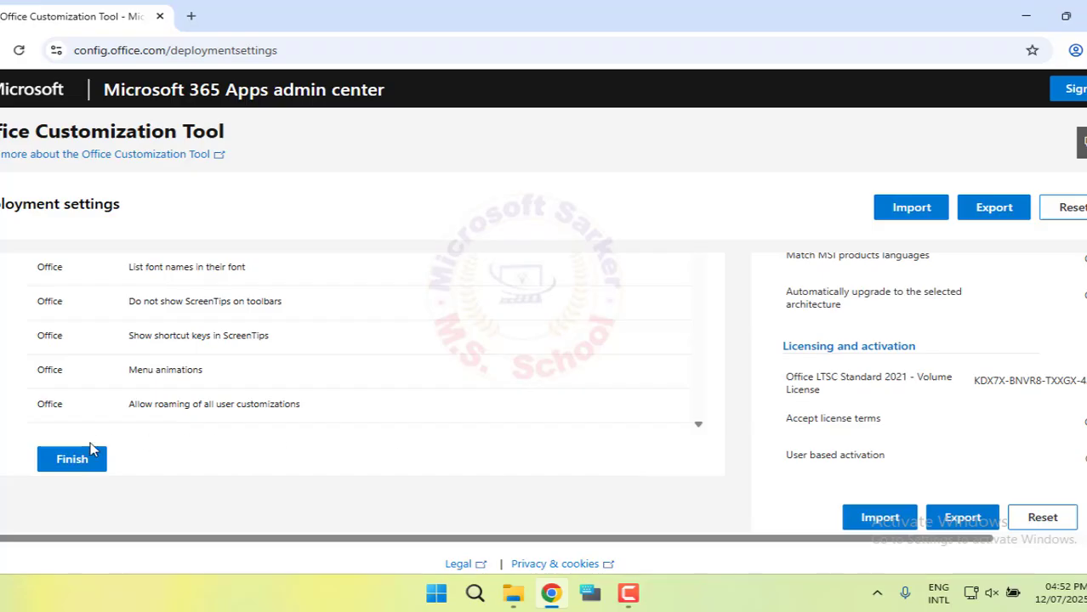
left_click(72, 461)
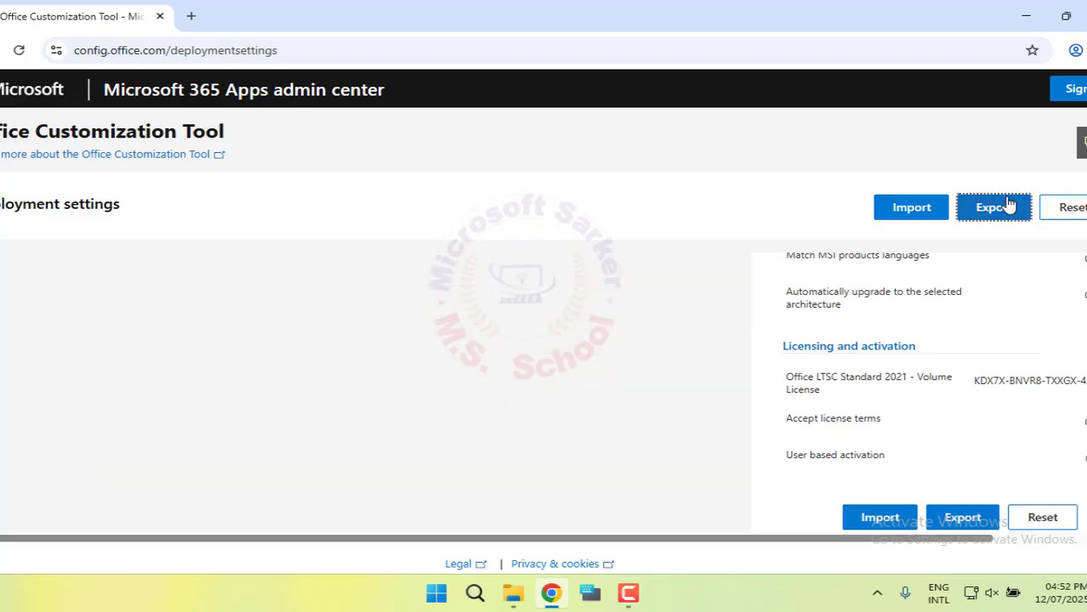
- Export the configuration to XML, keeping the current default file format settings, accepting the license terms and using the file name Configuration
left_click(993, 207)
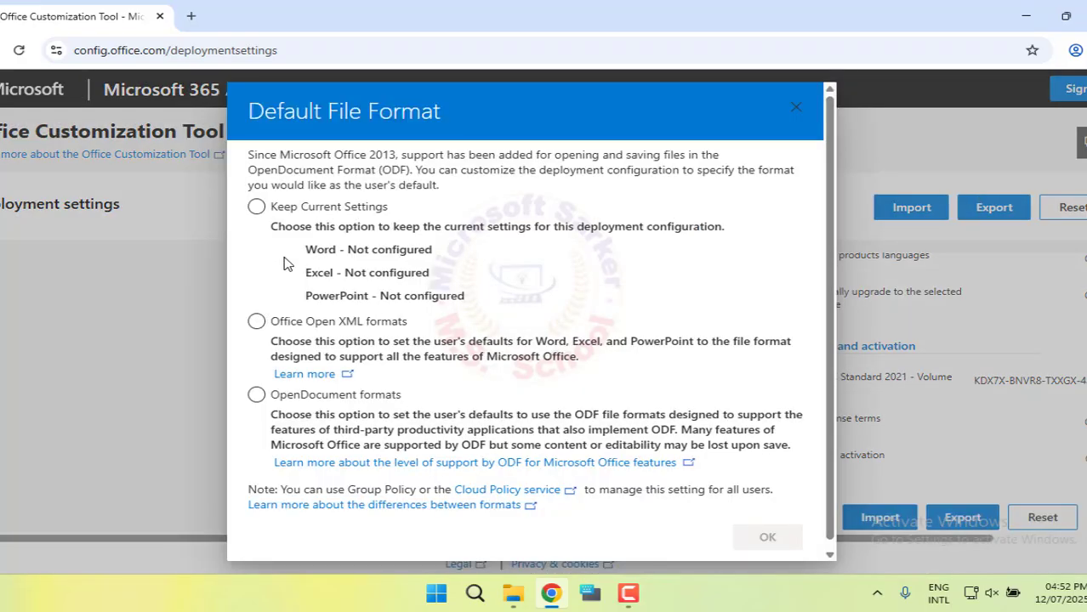
left_click(257, 207)
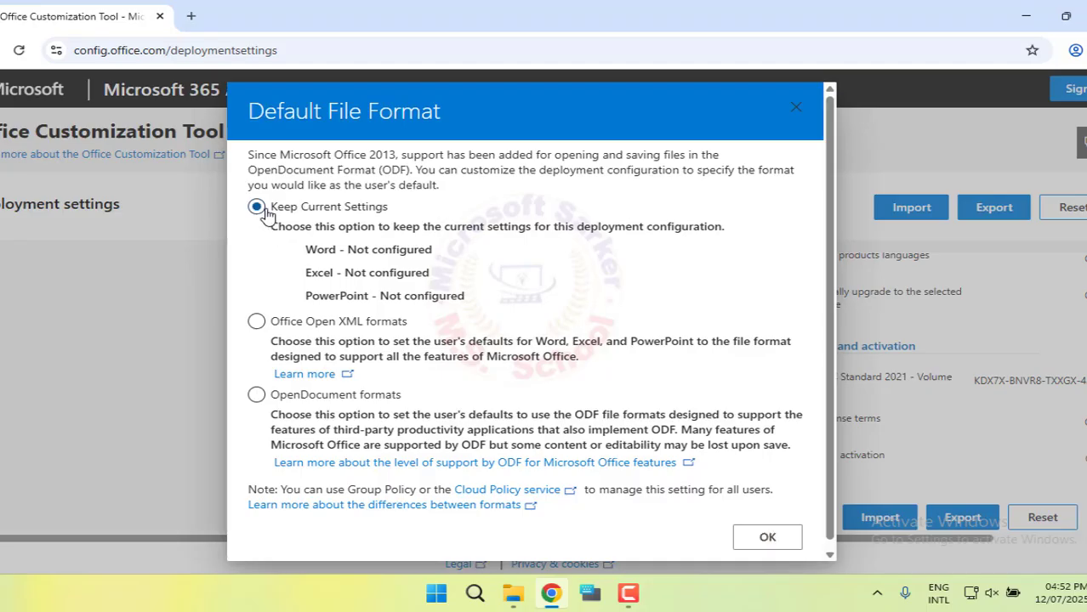
left_click(770, 541)
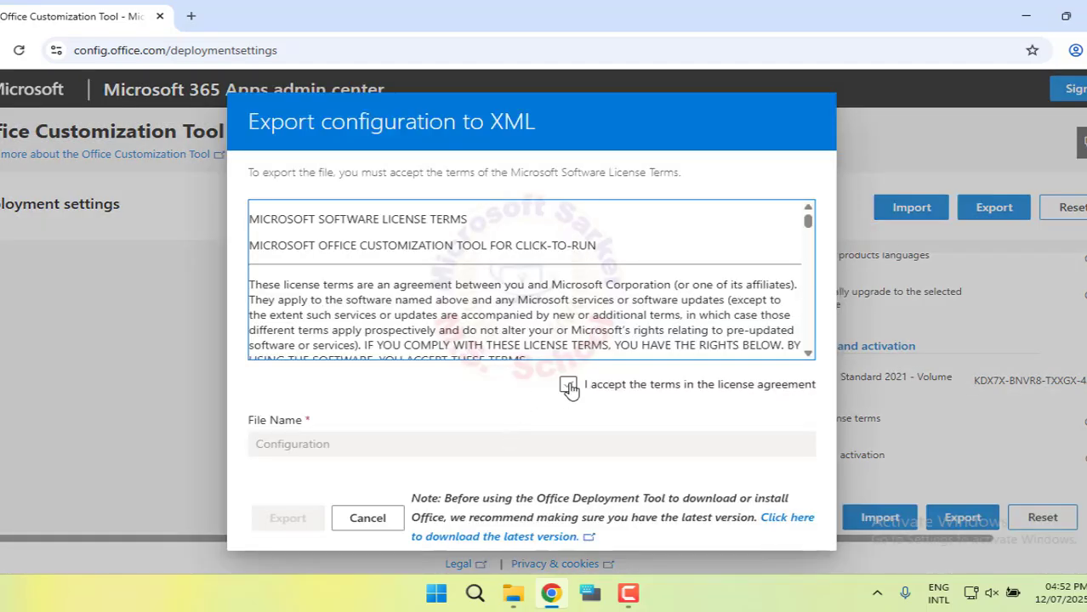
left_click(568, 386)
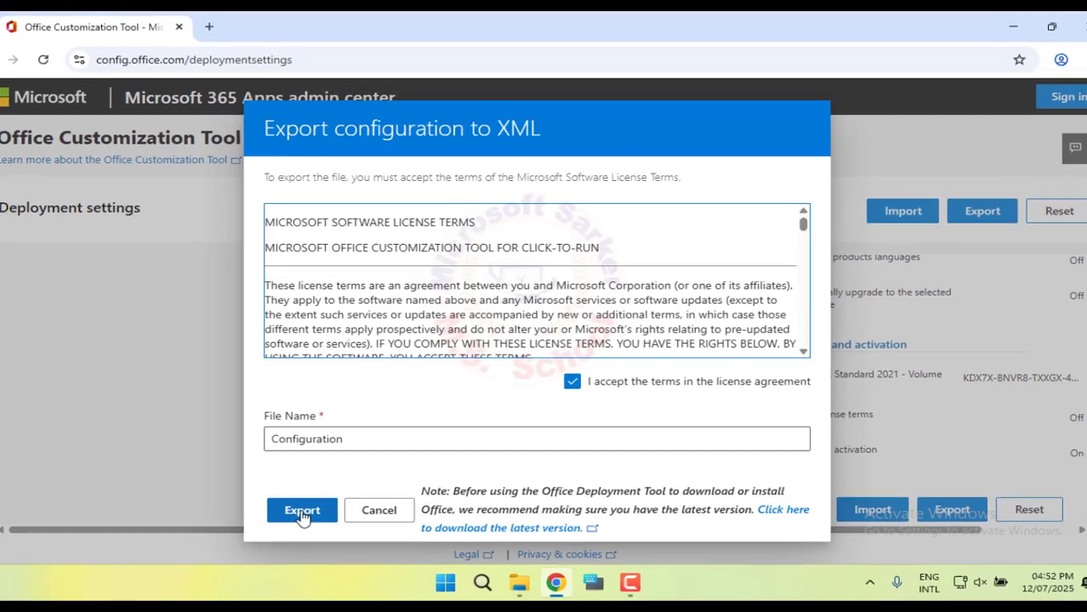
left_click(287, 518)
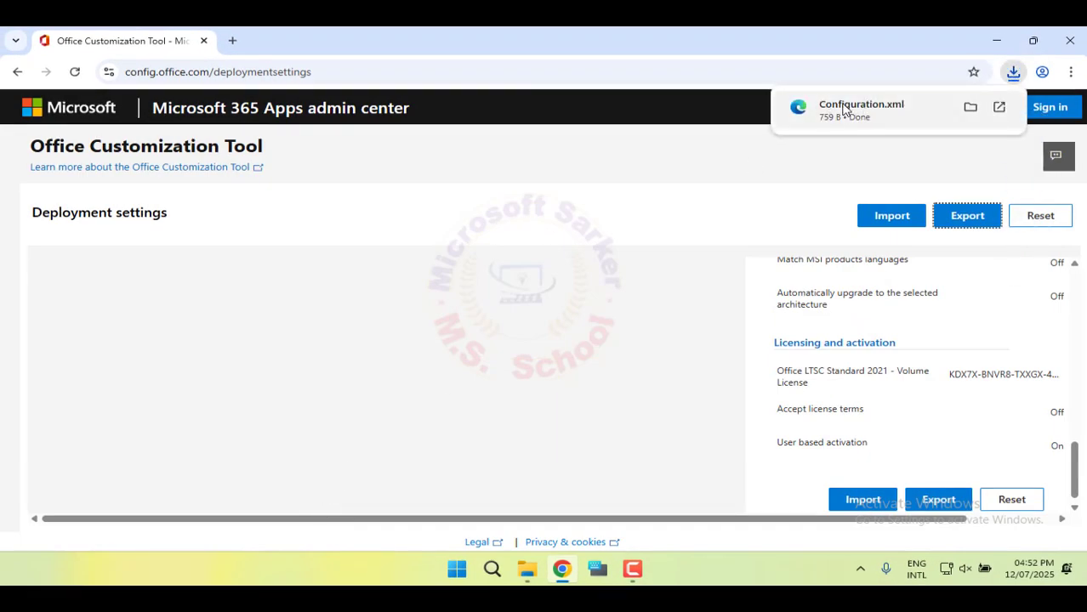
- Search the web for "office deployment tool" in a new browser tab
left_click(233, 41)
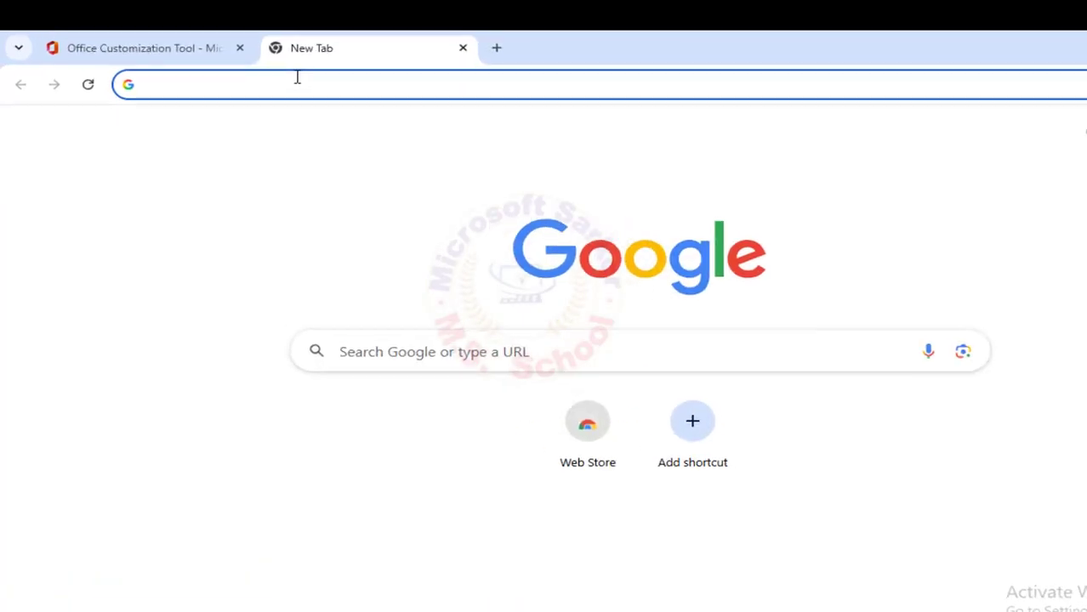
left_click(251, 66)
type("i")
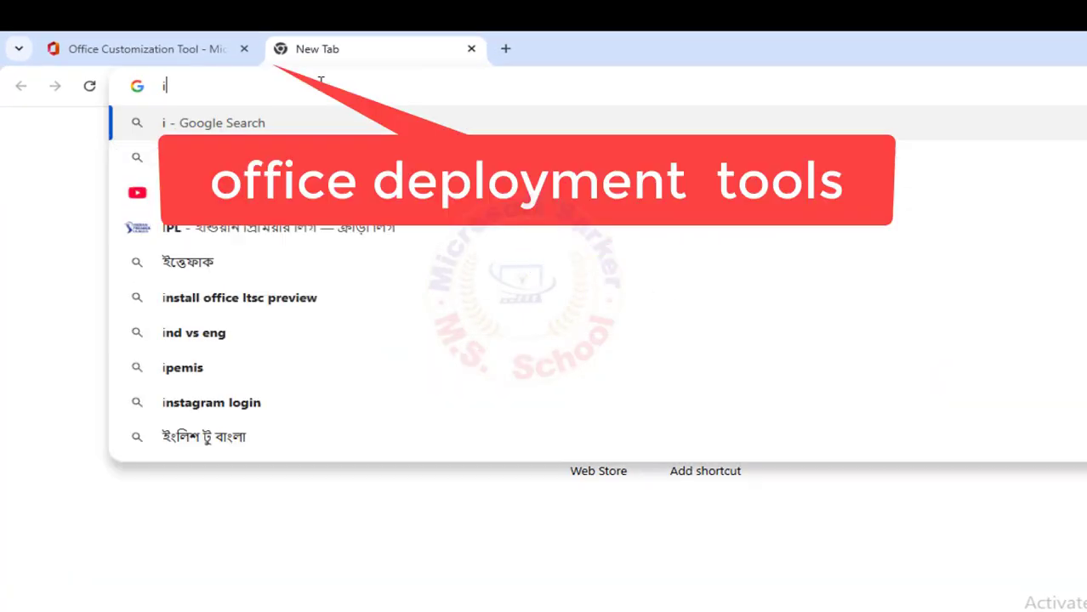
key("BackSpace")
type("office ")
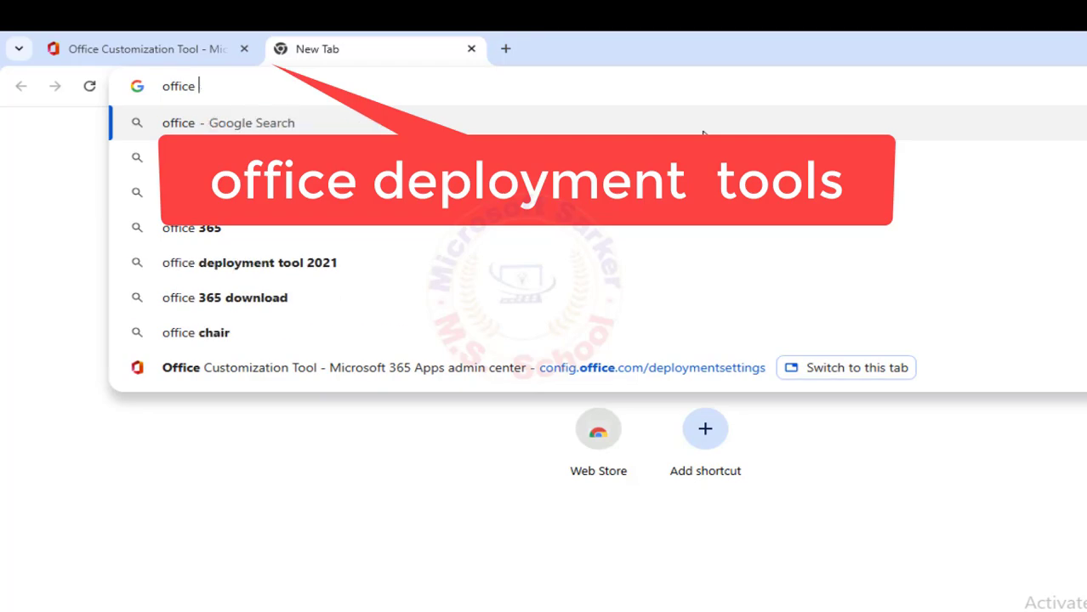
type("deployment tool")
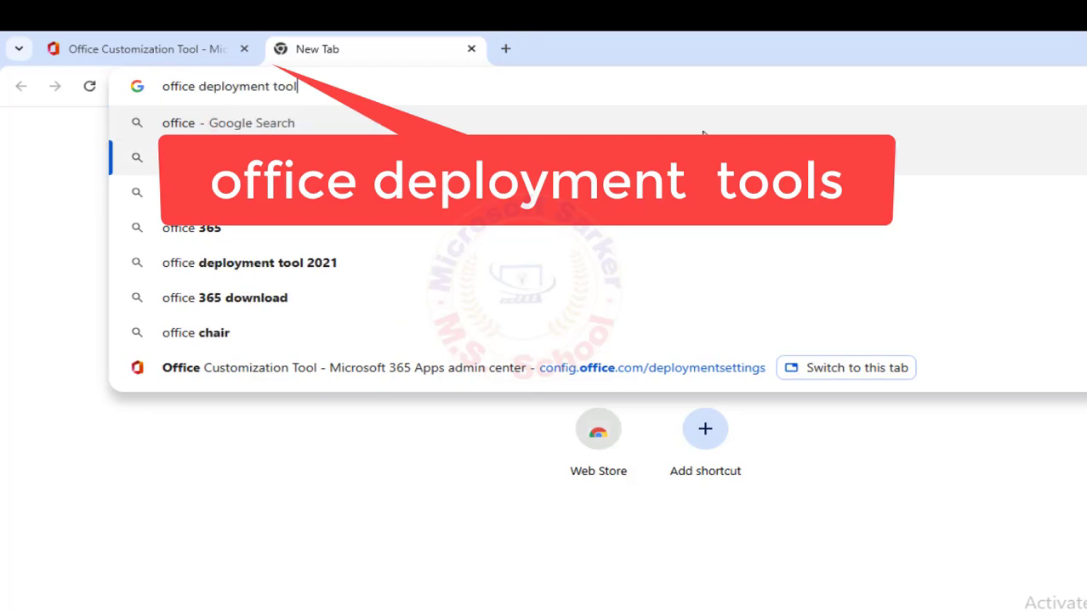
key("Return")
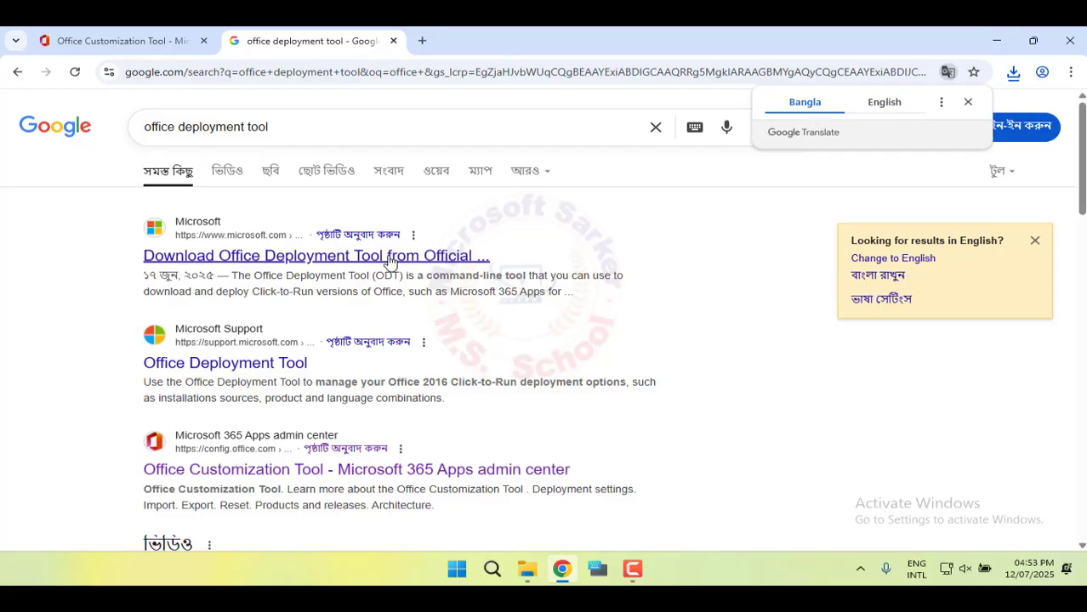
- Download the English Office Deployment Tool from its official Microsoft download page
left_click(387, 257)
scroll(390, 263, "down", 1)
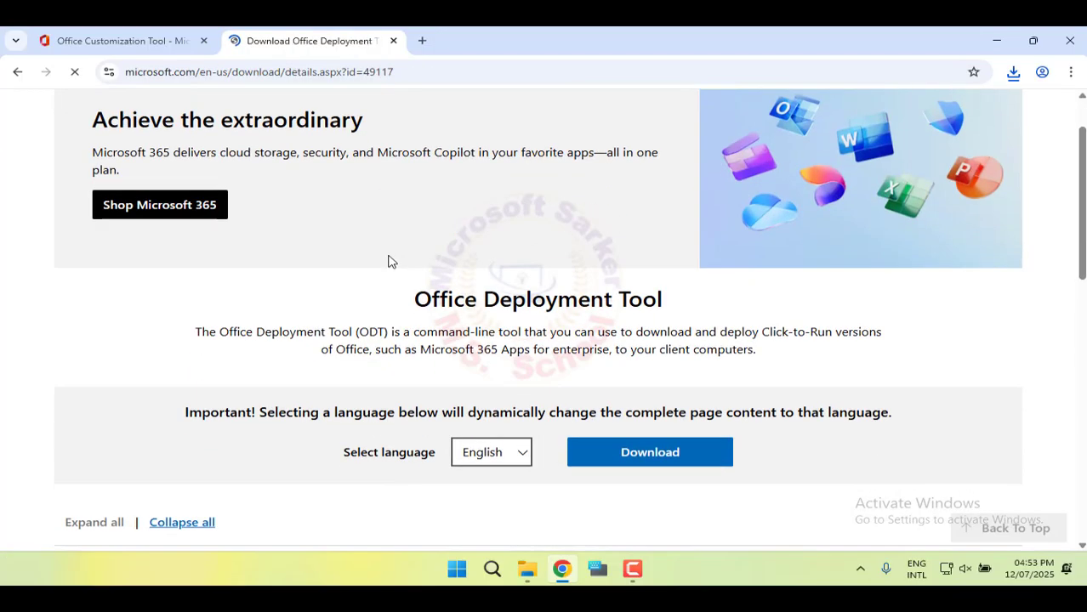
left_click(632, 460)
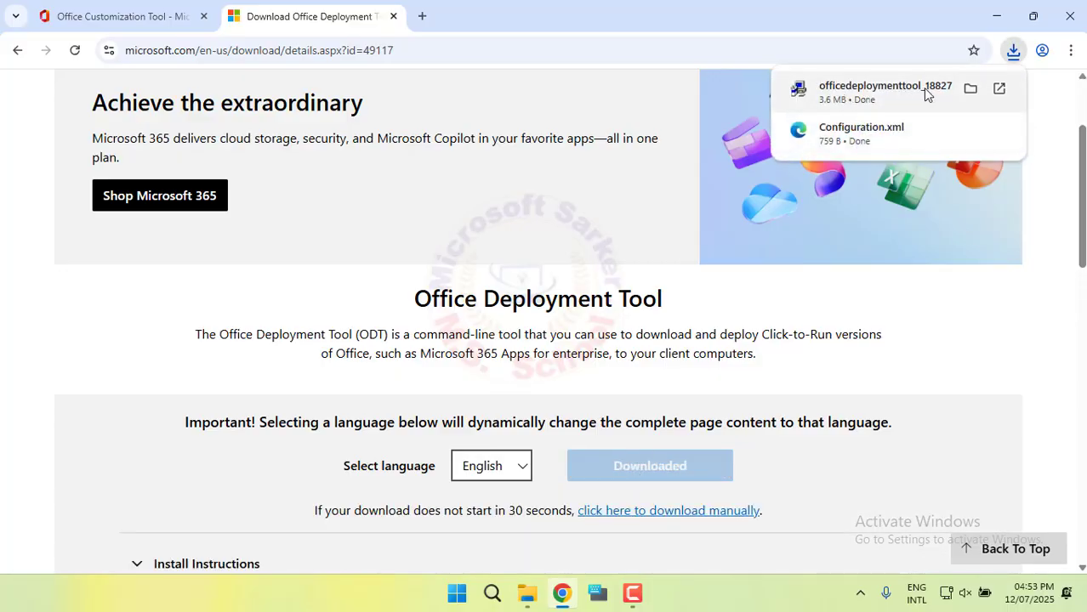
- Show the downloaded tool in its folder and copy it together with Configuration.xml
left_click(970, 87)
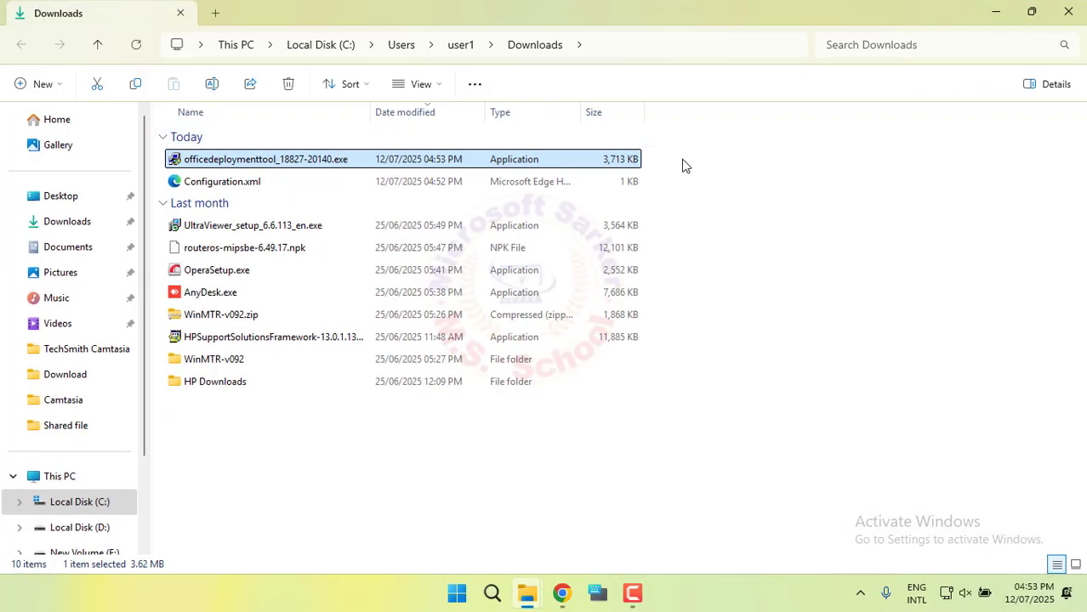
left_click_drag(682, 165, 609, 187)
right_click(609, 187)
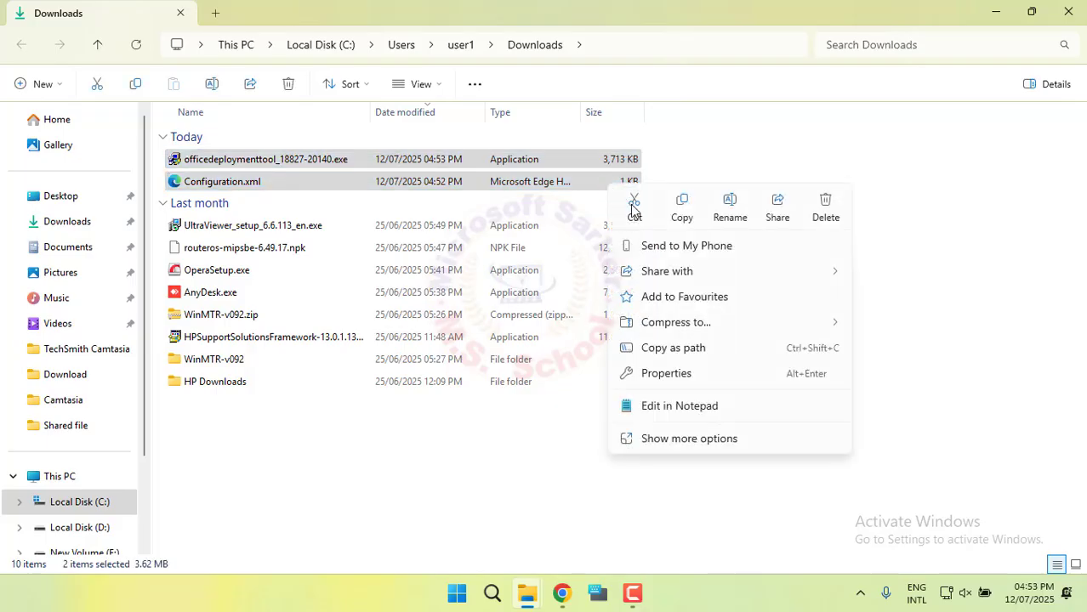
left_click(685, 189)
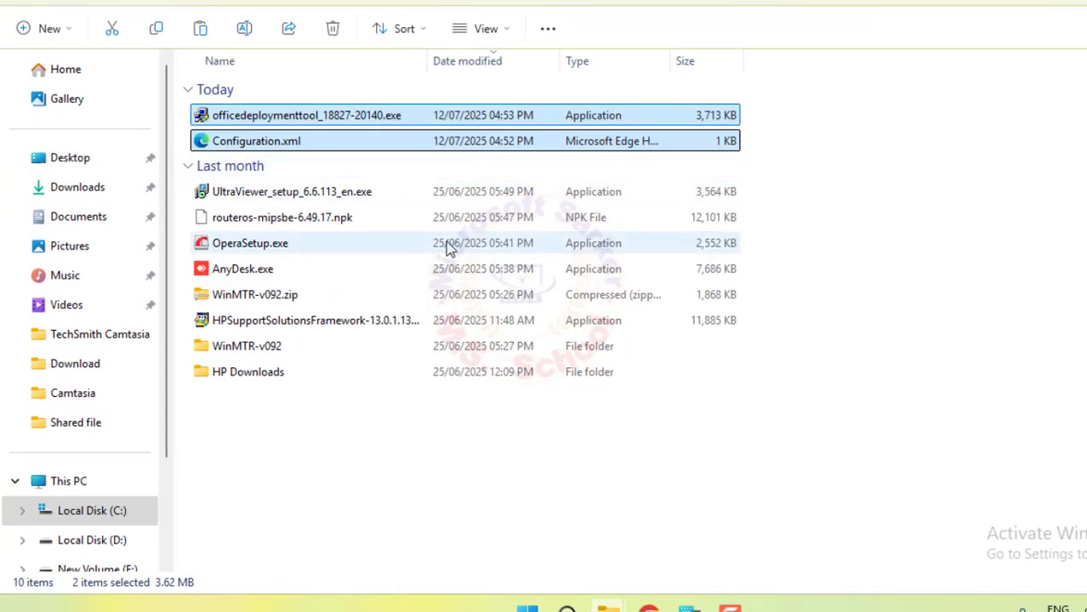
- Create a folder named "office 2021" on Local Disk (C:) and paste the two copied files into it
left_click(51, 512)
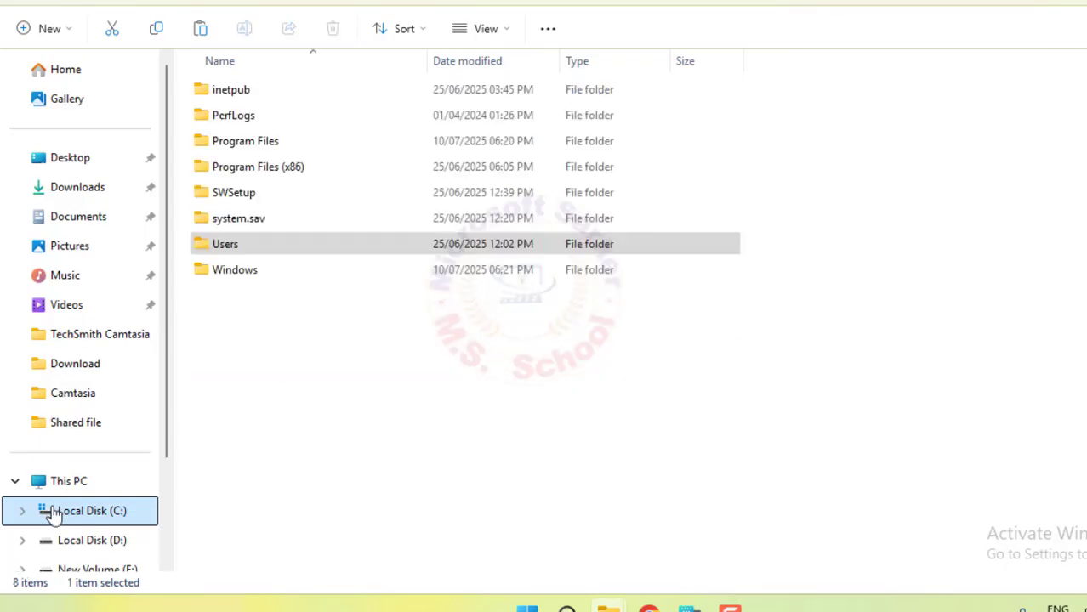
right_click(264, 372)
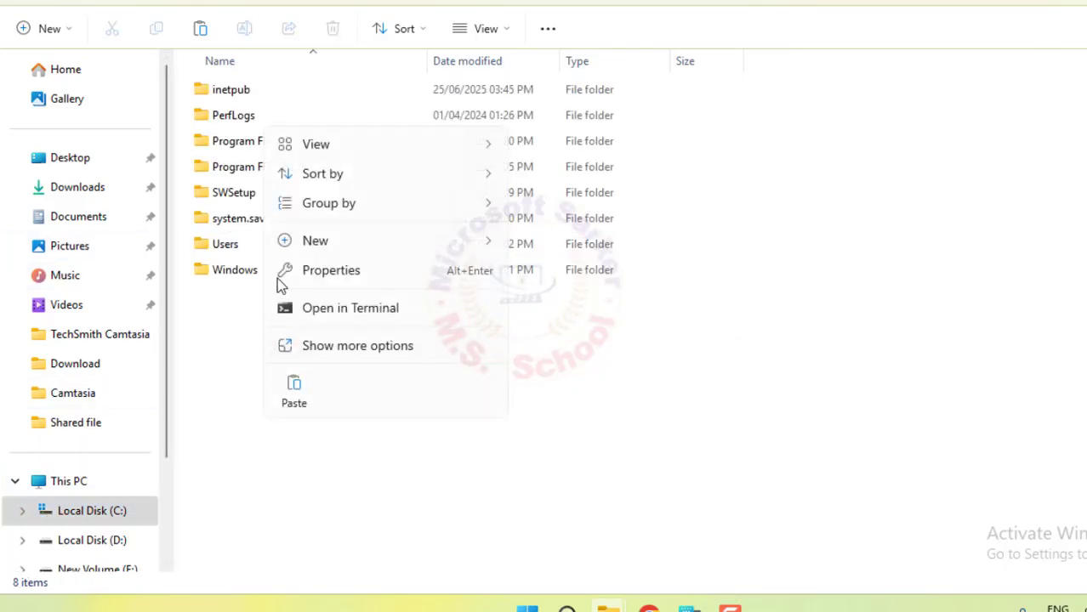
mouse_move(339, 241)
left_click(524, 246)
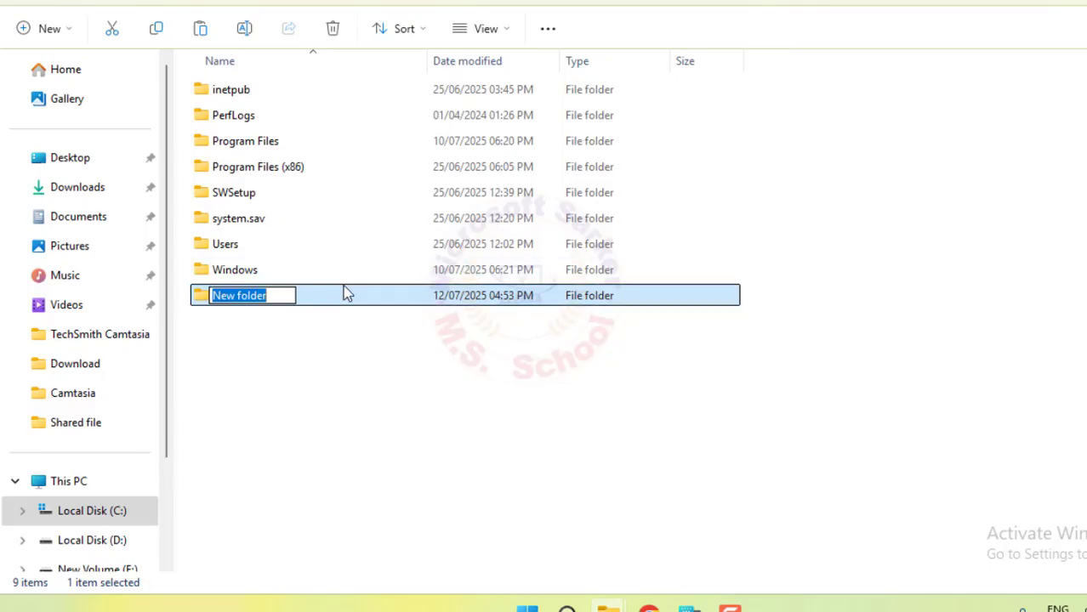
type("office")
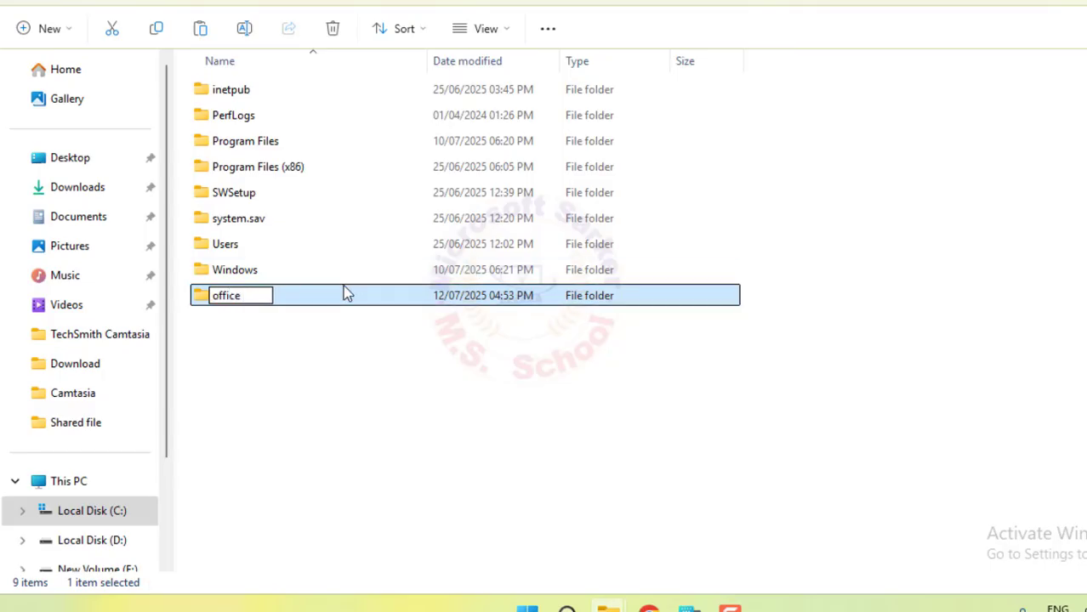
type(" 2021")
key("Return")
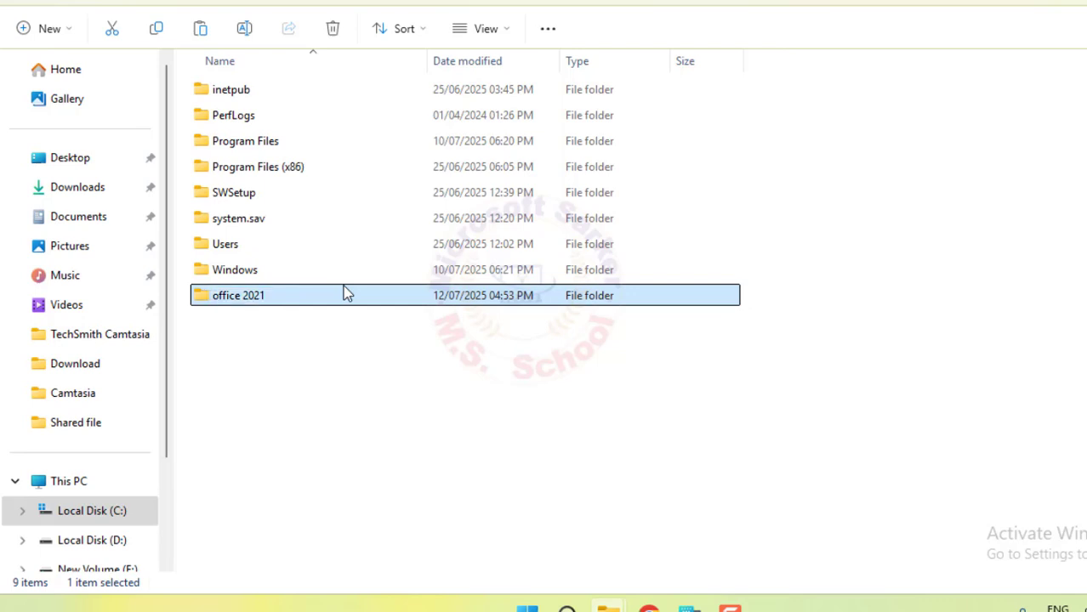
double_click(343, 289)
key("ctrl+v")
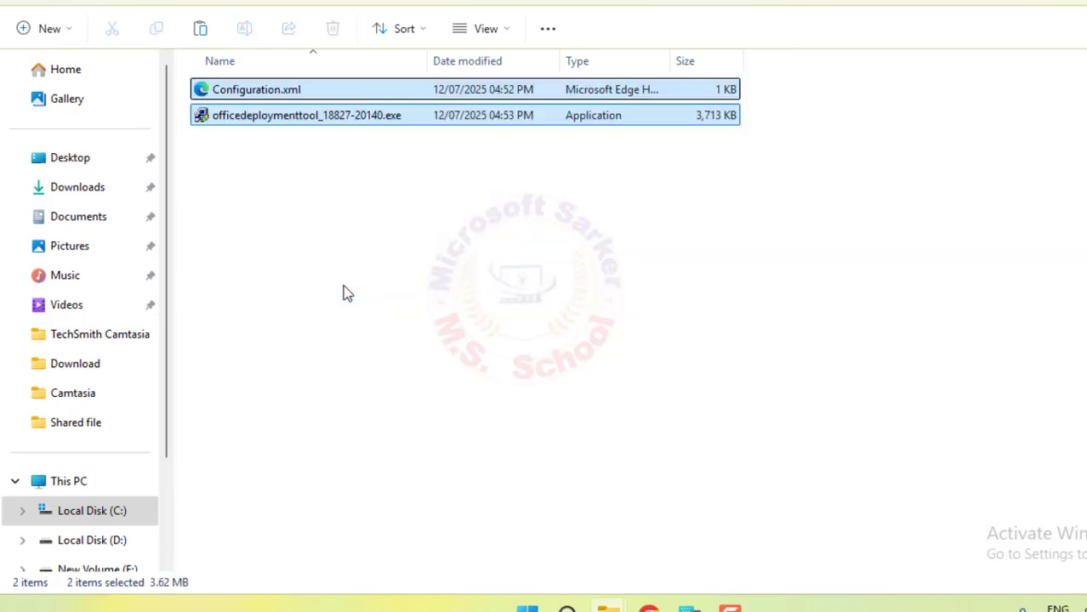
- Run the Office Deployment Tool executable as administrator and accept the Microsoft Software License Terms
left_click(347, 114)
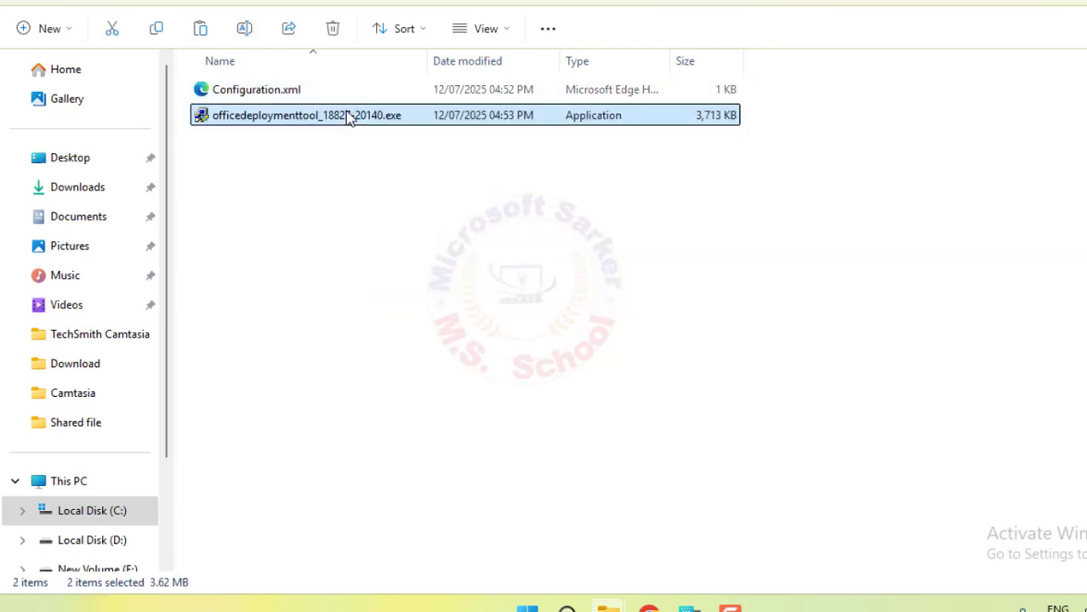
right_click(346, 114)
left_click(509, 272)
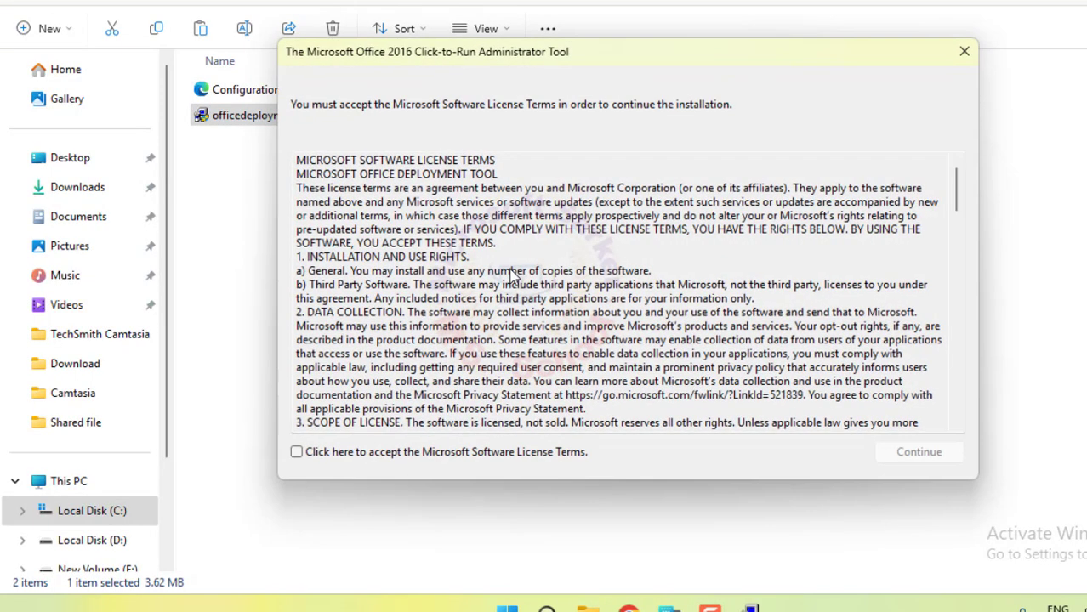
left_click(409, 453)
left_click(903, 454)
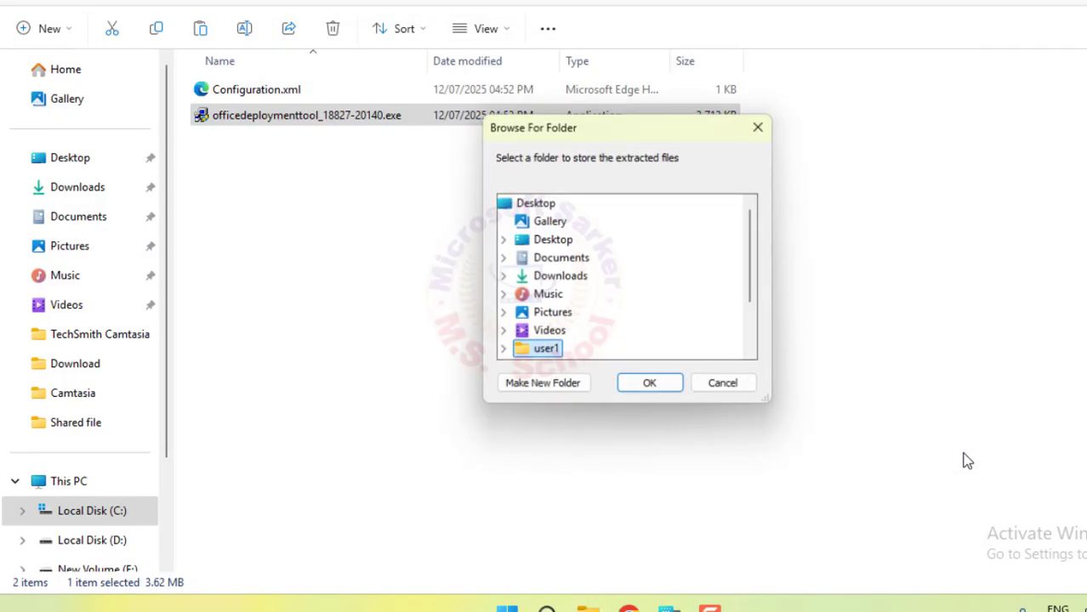
- Extract the deployment tool's files into the office 2021 folder on Local Disk (C:)
scroll(512, 344, "down", 2)
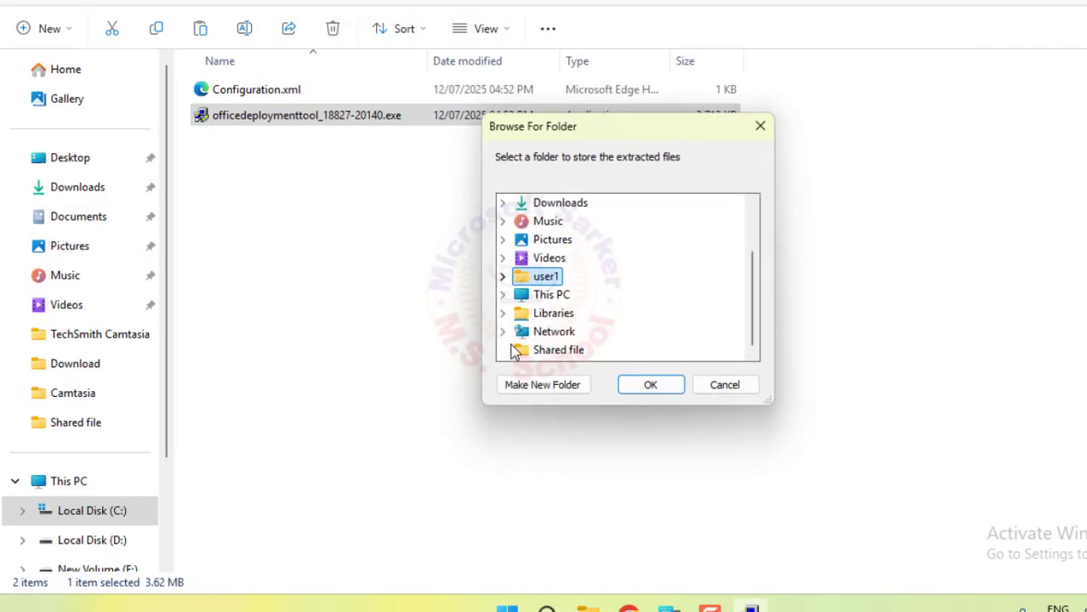
left_click(502, 294)
left_click(521, 294)
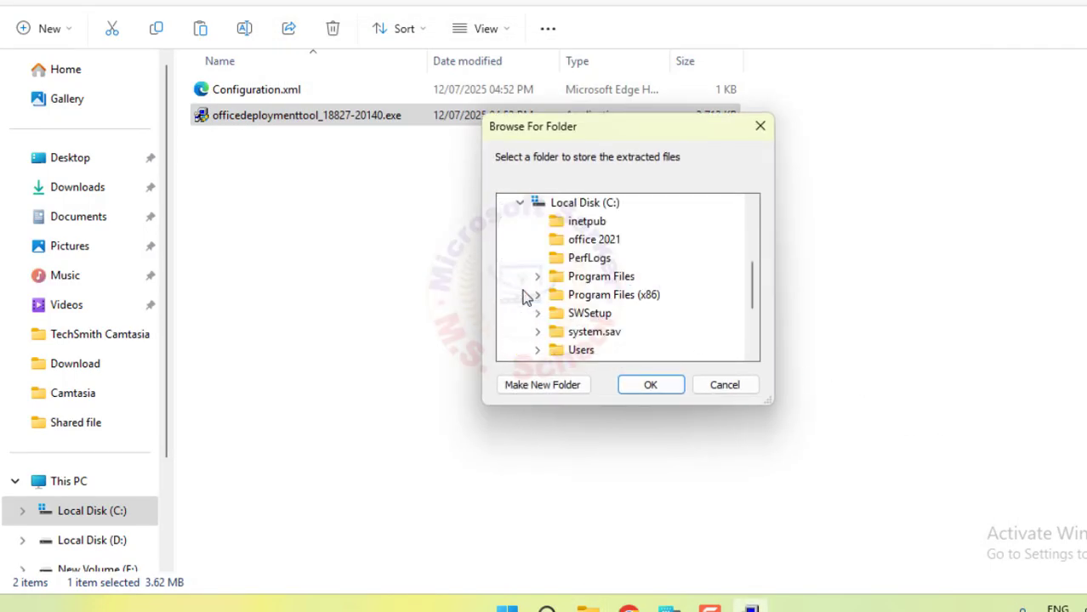
left_click(595, 240)
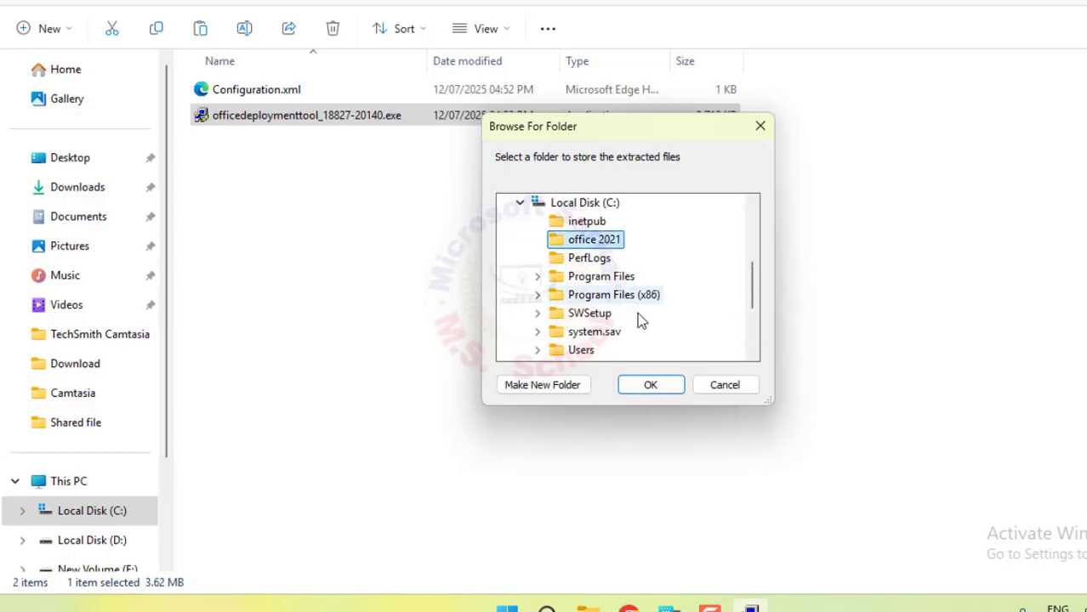
left_click(651, 385)
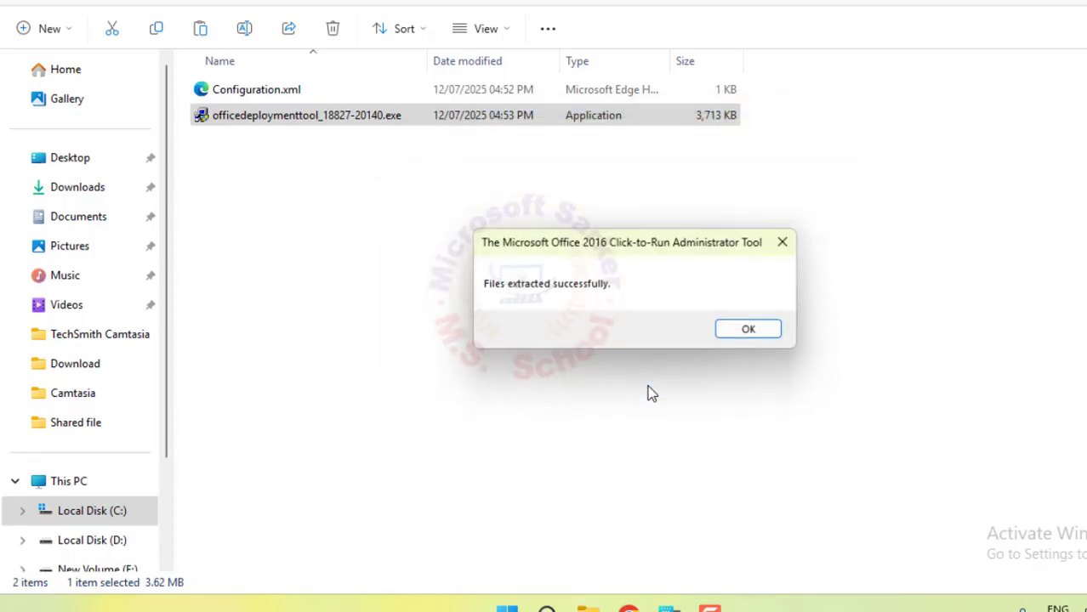
left_click(748, 329)
- Delete configuration-Office365-x64.xml and the officedeploymenttool executable from the office 2021 folder
left_click_drag(764, 106, 672, 158)
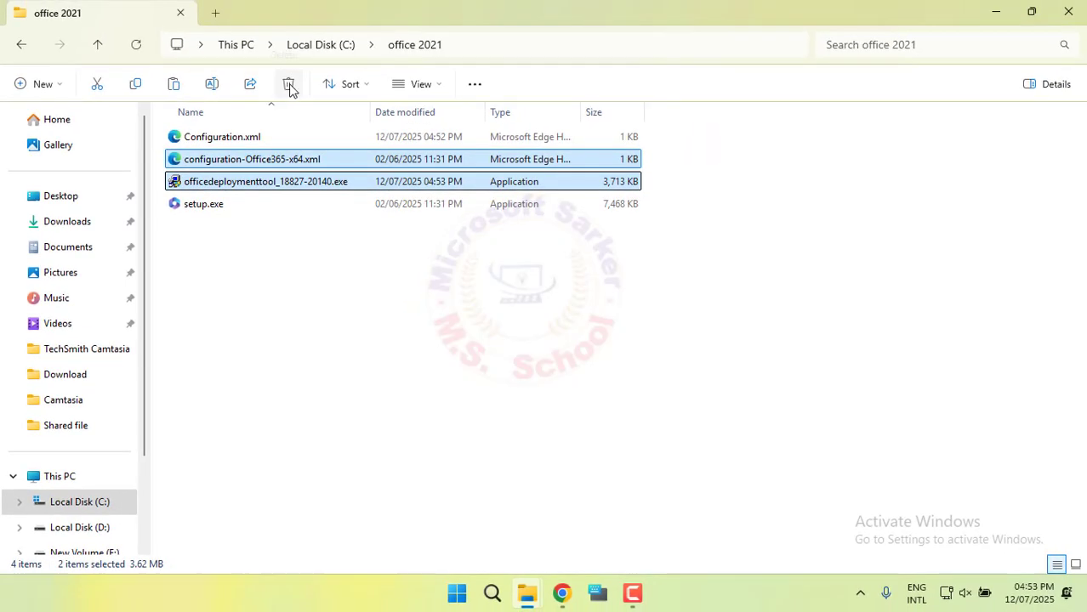
left_click(289, 85)
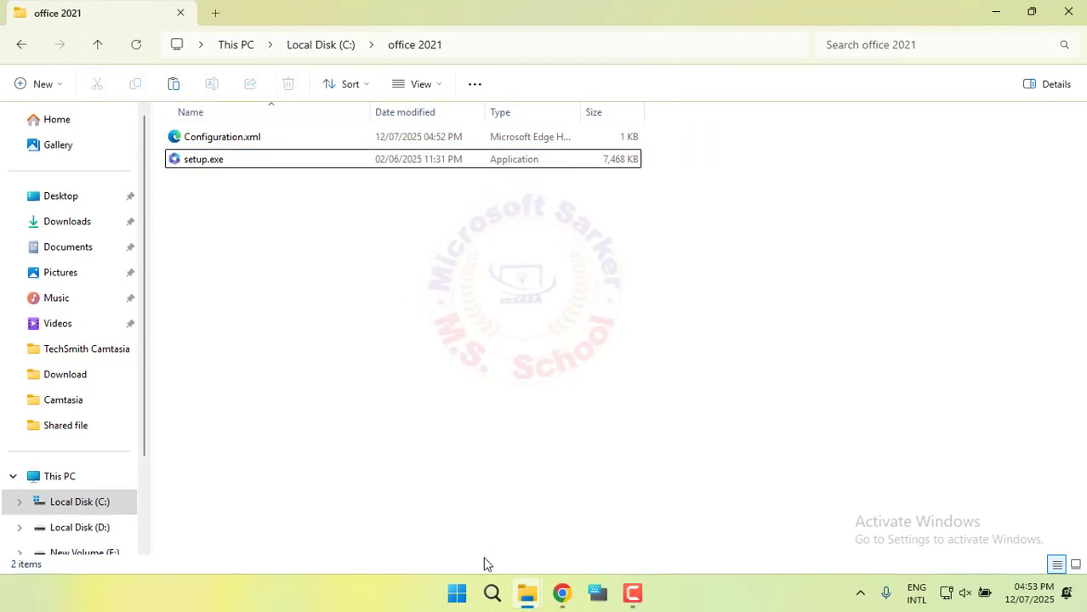
- Open Command Prompt as administrator and start a cd command without running it
left_click(464, 598)
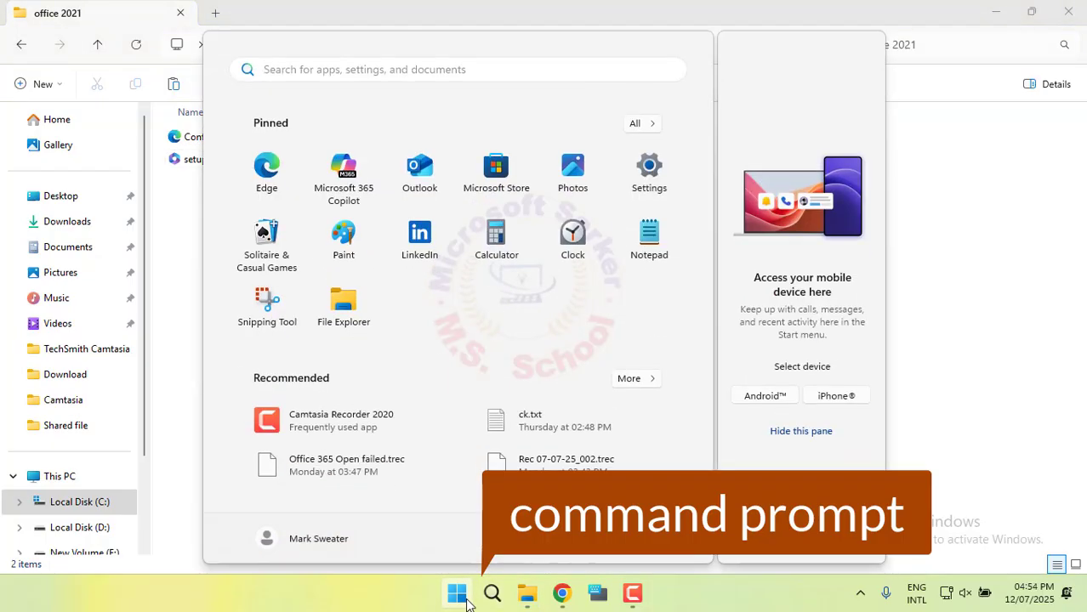
type("cmd")
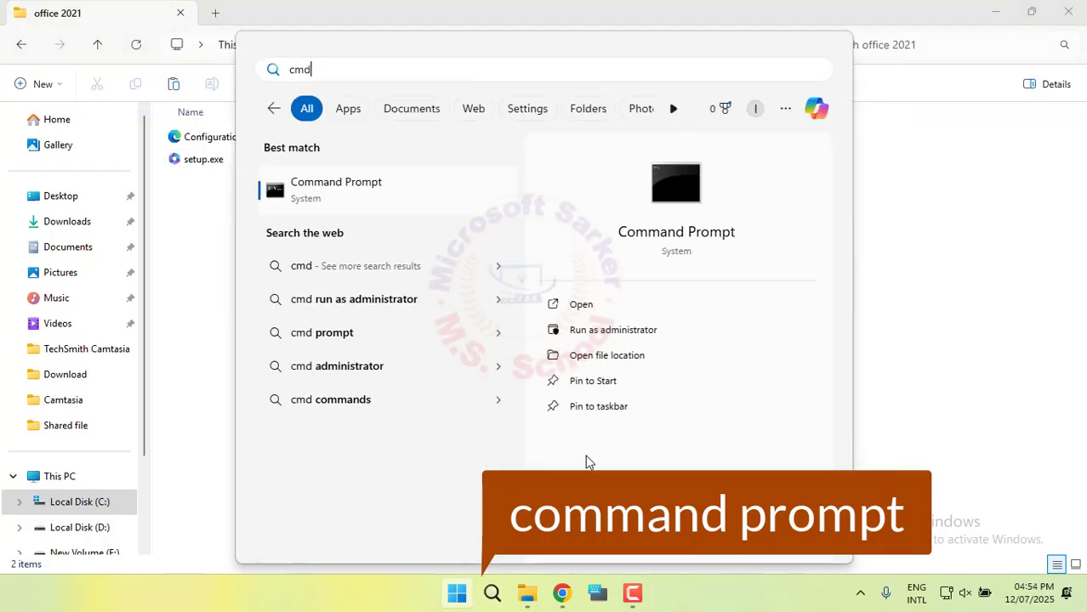
left_click(623, 330)
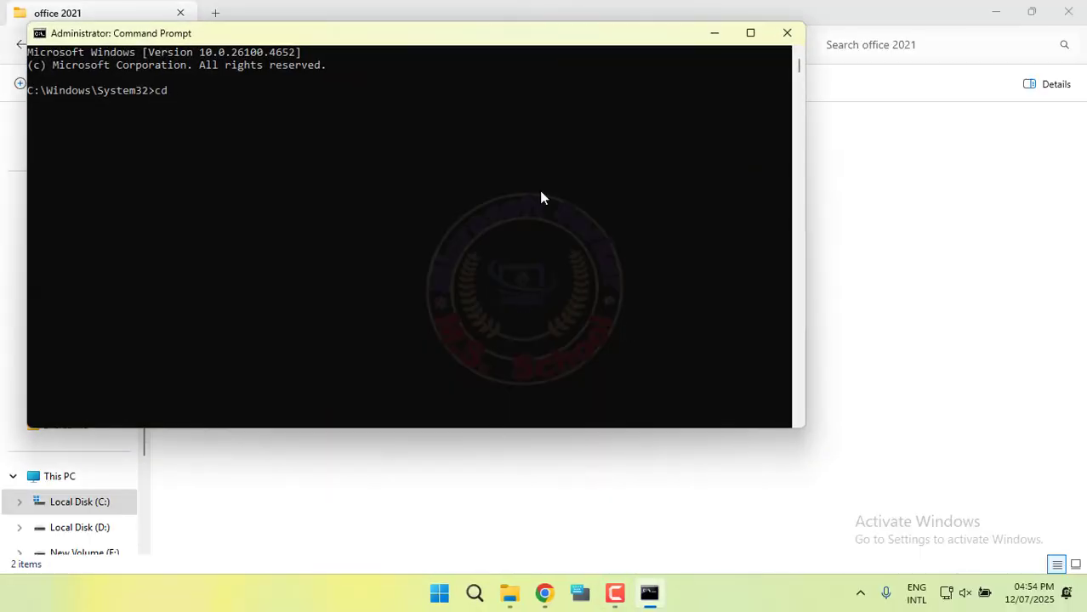
- Switch to File Explorer and copy the folder path C:\office 2021
left_click_drag(398, 34, 481, 128)
left_click(507, 58)
left_click(221, 48)
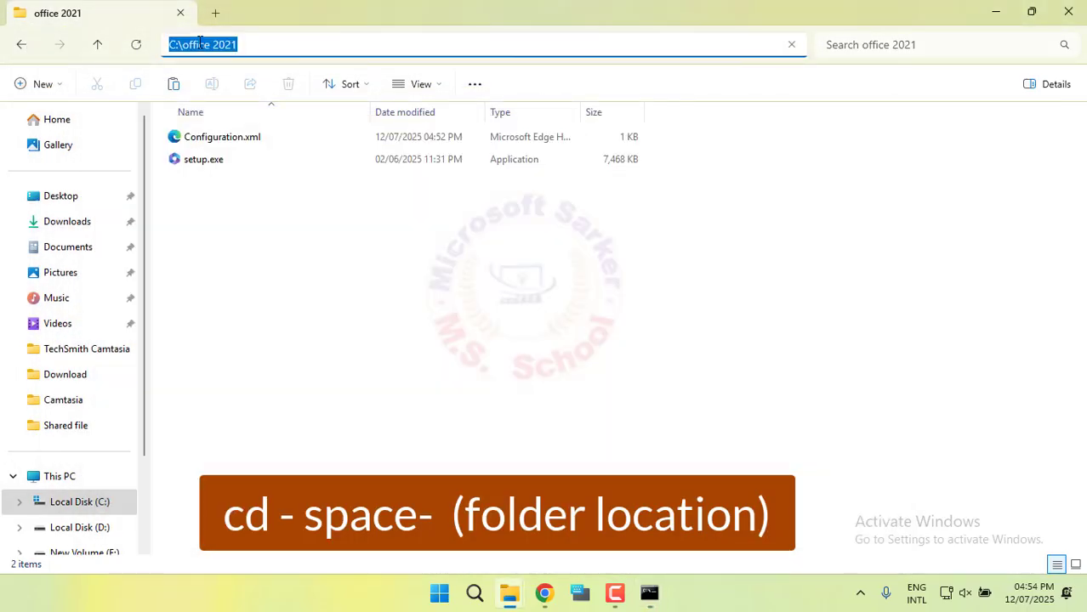
right_click(201, 44)
left_click(228, 83)
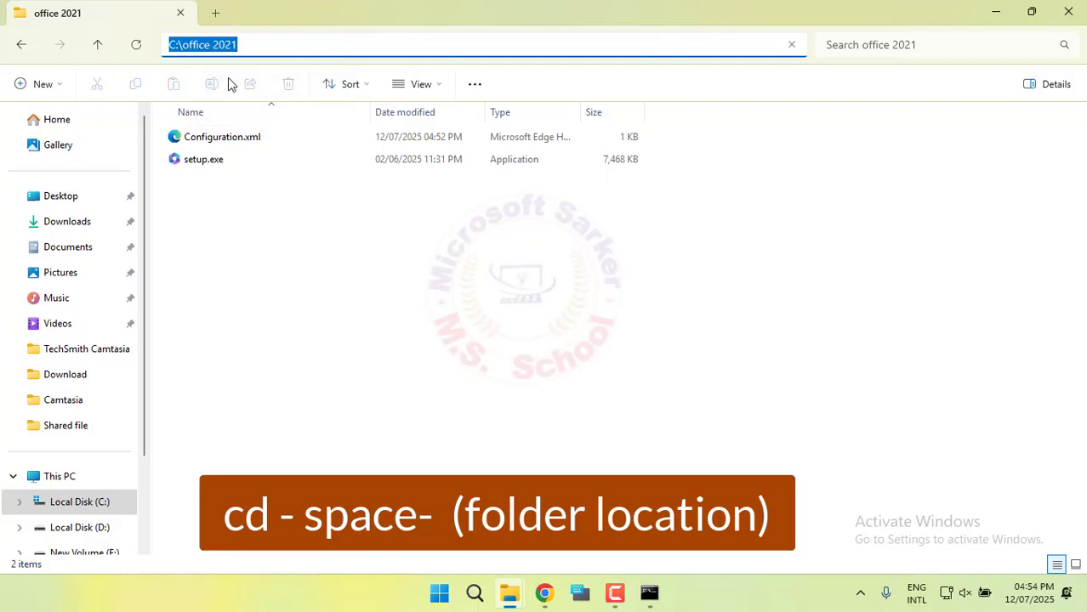
- Switch to the administrator Command Prompt and complete the cd command to change the directory to C:\office 2021
left_click(650, 595)
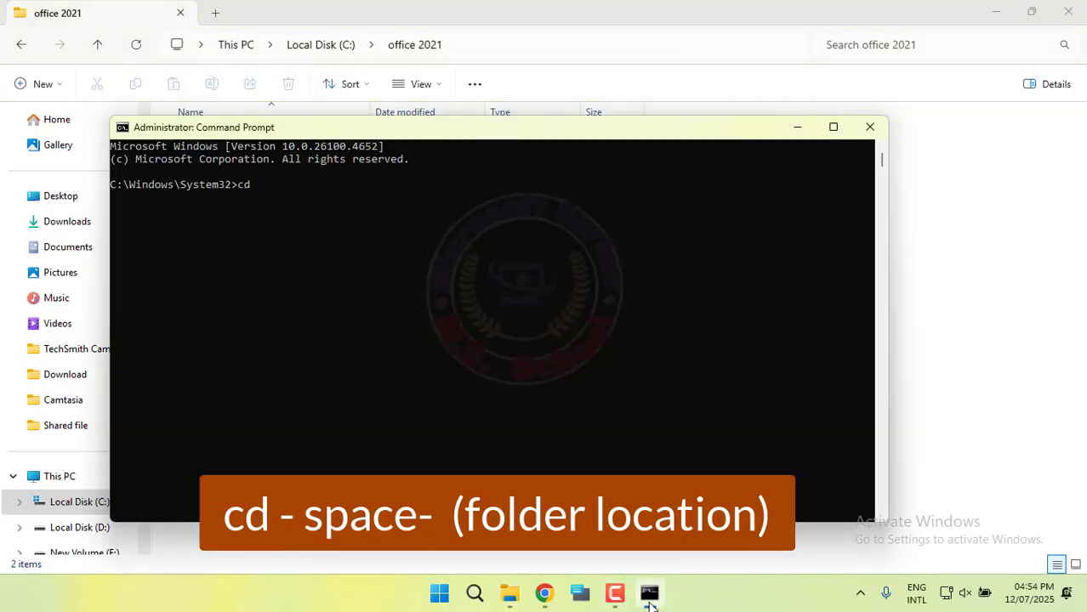
right_click(258, 185)
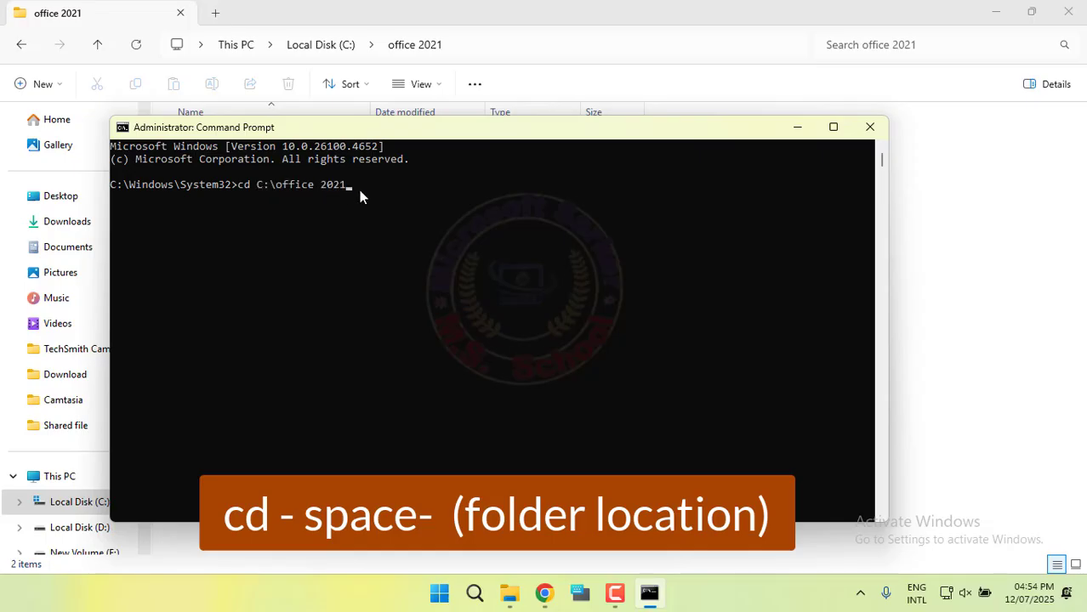
left_click(405, 196)
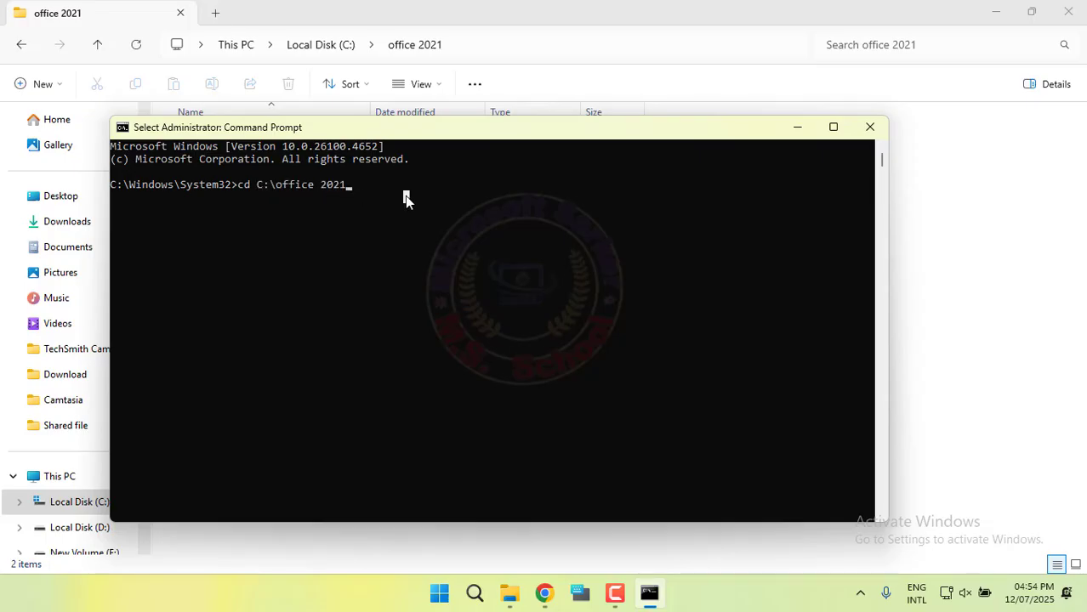
key("Return")
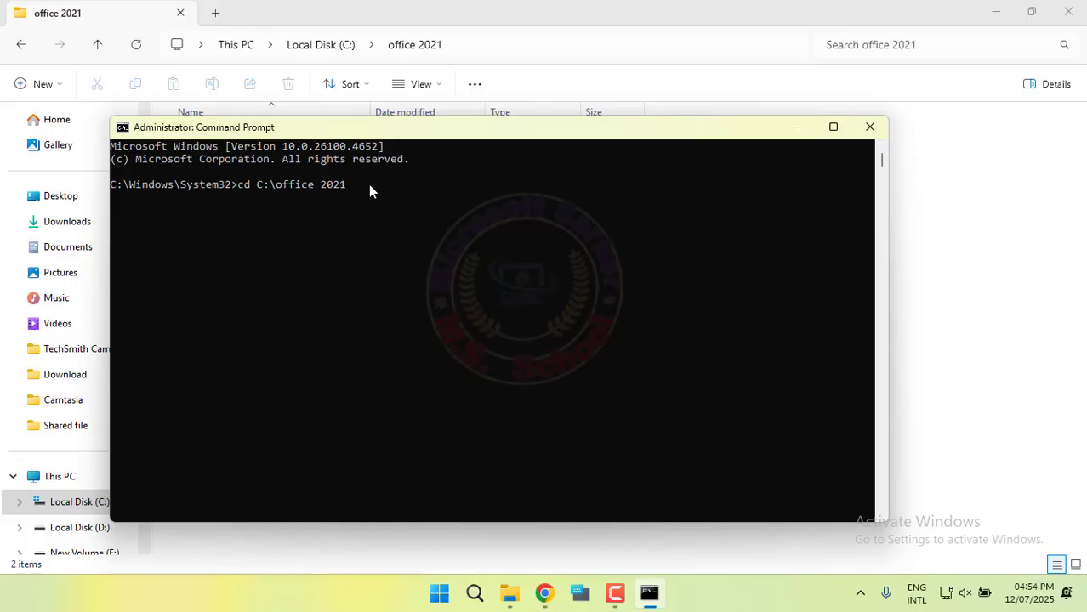
left_click(370, 187)
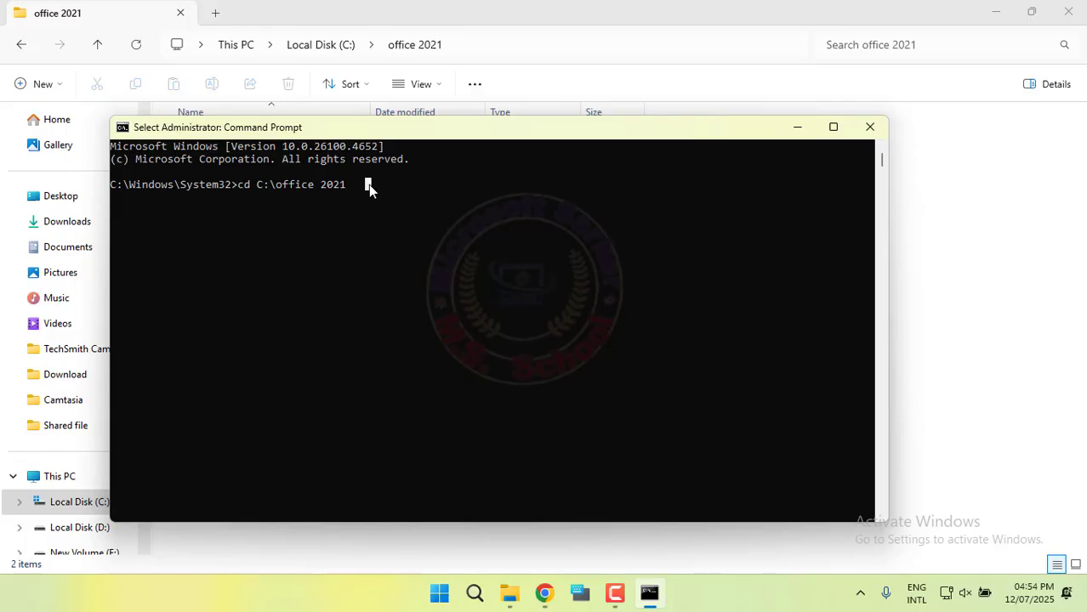
key("Return")
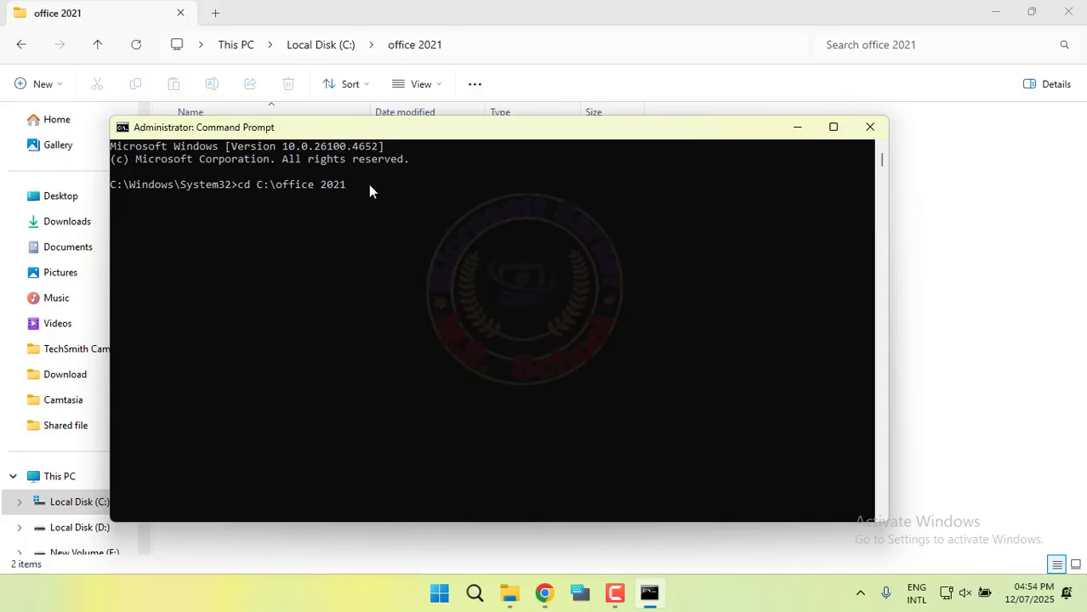
key("Return")
- Run setup.exe /configure configuration.xml from the office 2021 folder to start the Office installation, and minimize File Explorer
left_click_drag(303, 128, 323, 142)
left_click_drag(358, 176, 346, 184)
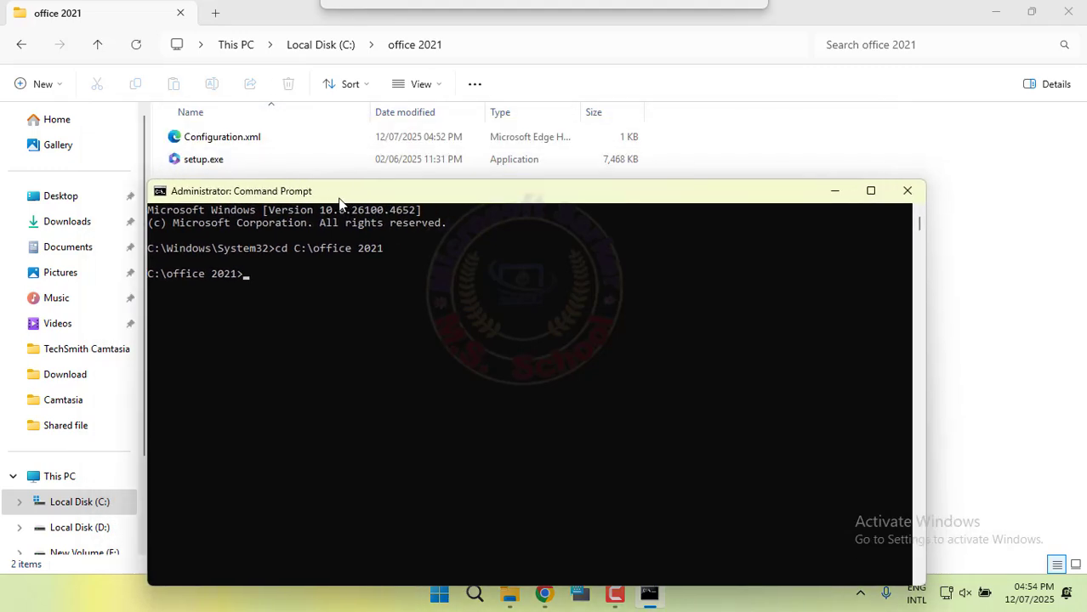
type("setup.exe")
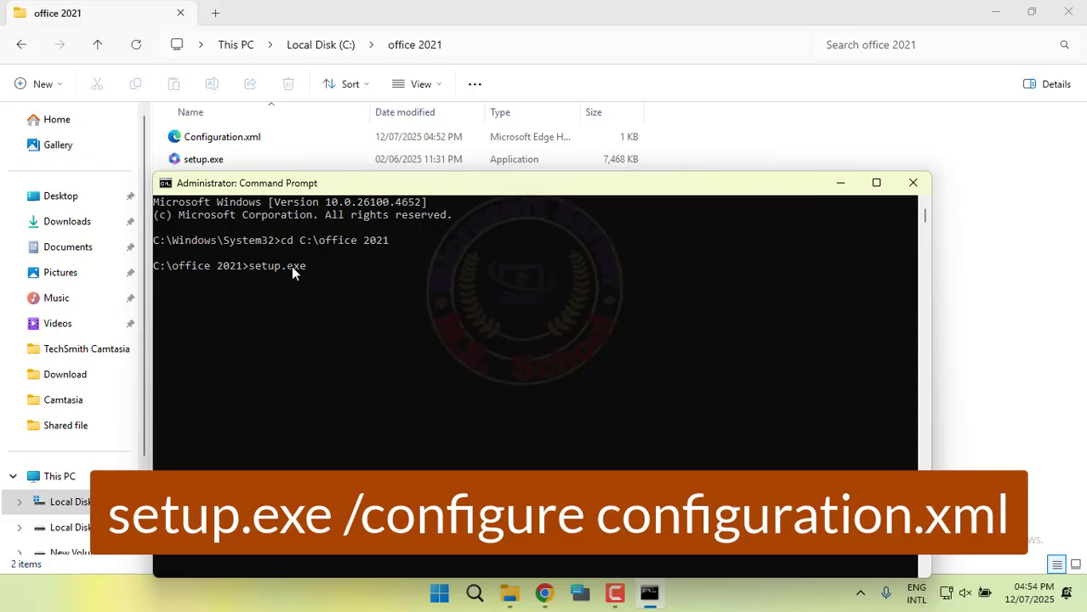
type(" /configure configuration.")
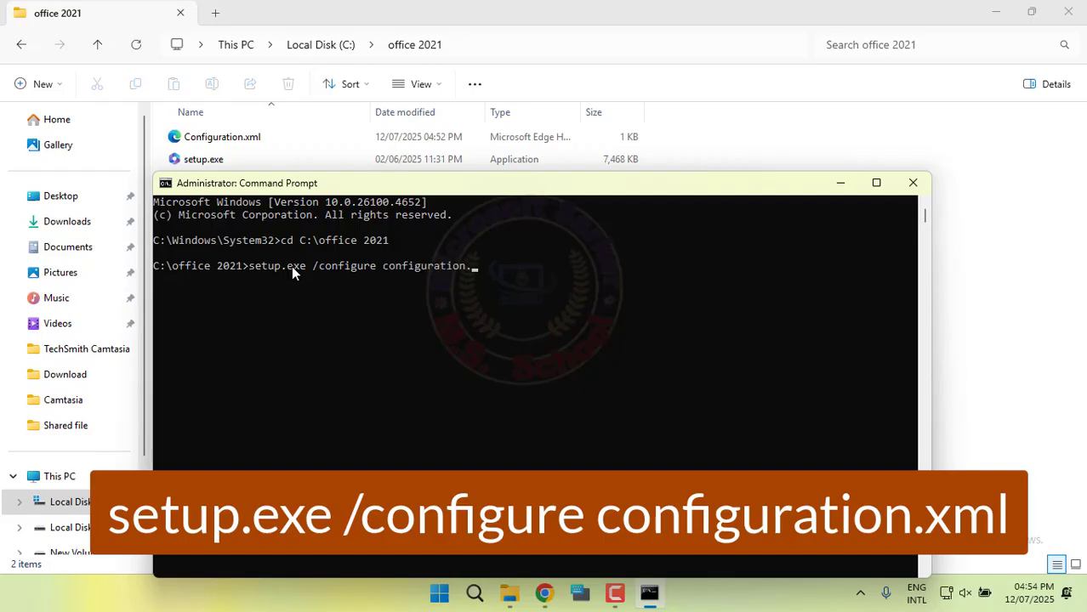
type("xm")
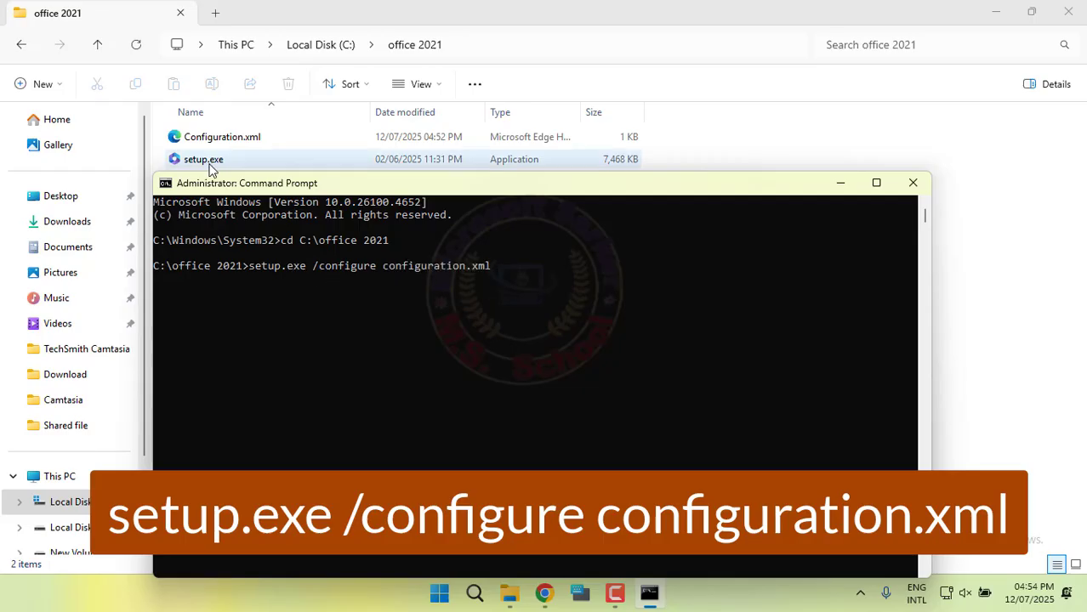
type("l")
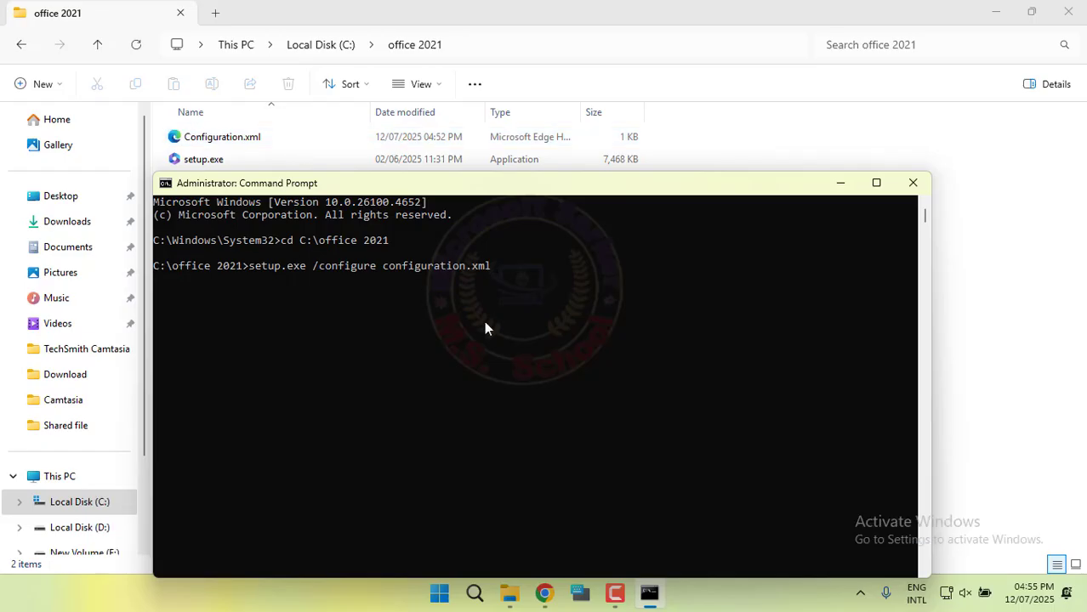
key("Return")
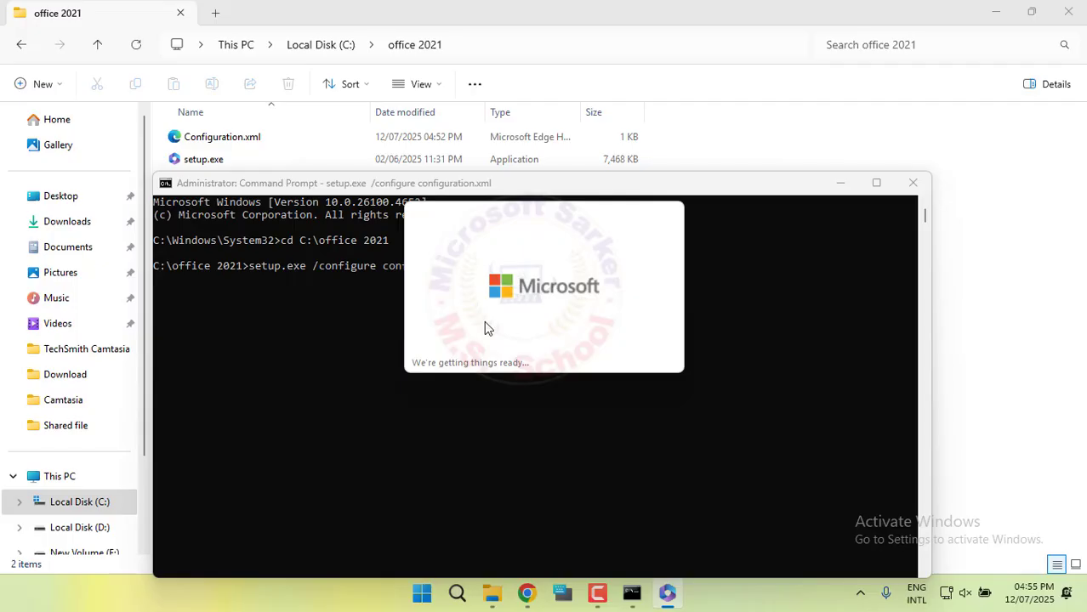
left_click(998, 10)
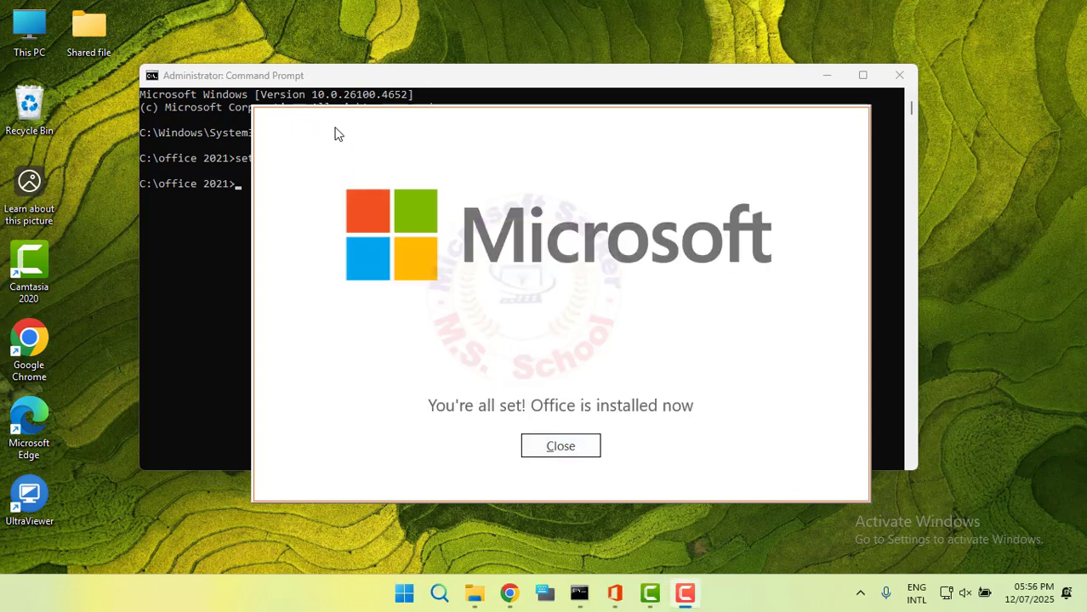
- Close the Office installer's completion window and the Command Prompt window
left_click_drag(335, 73, 334, 40)
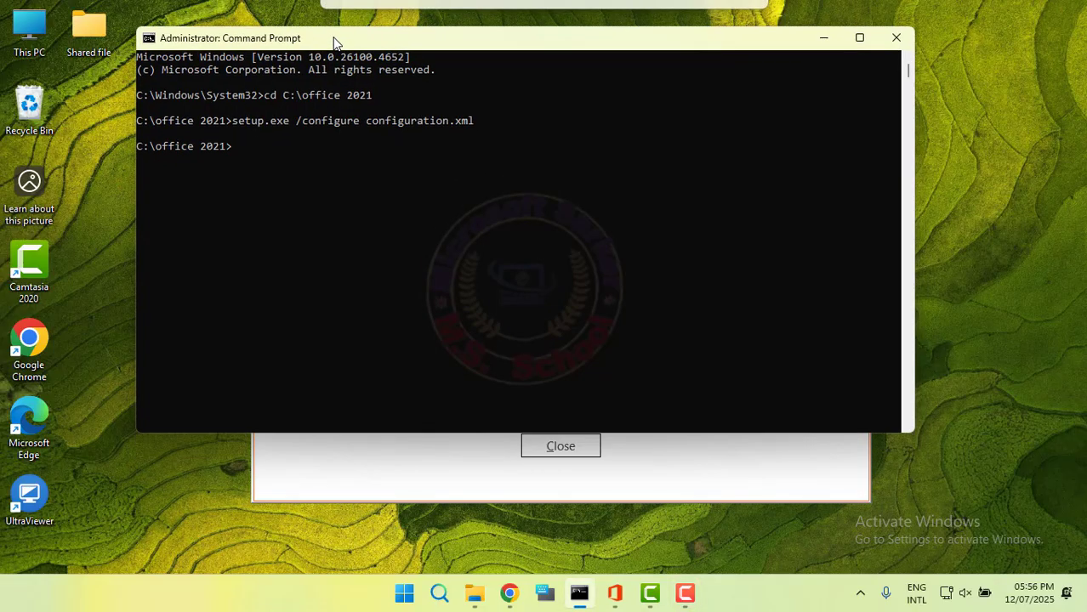
left_click(372, 483)
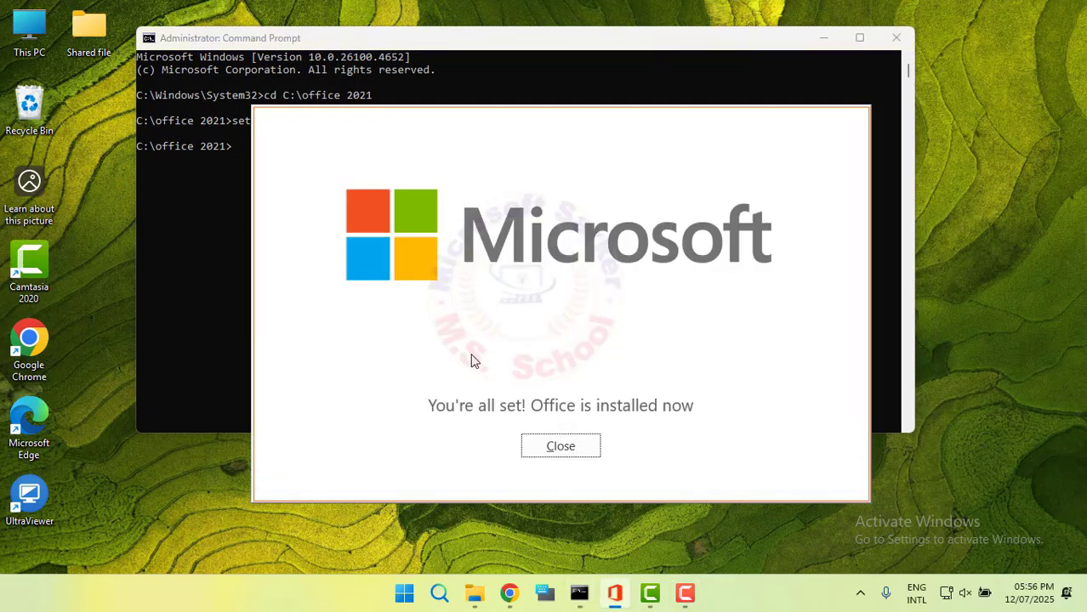
left_click(561, 445)
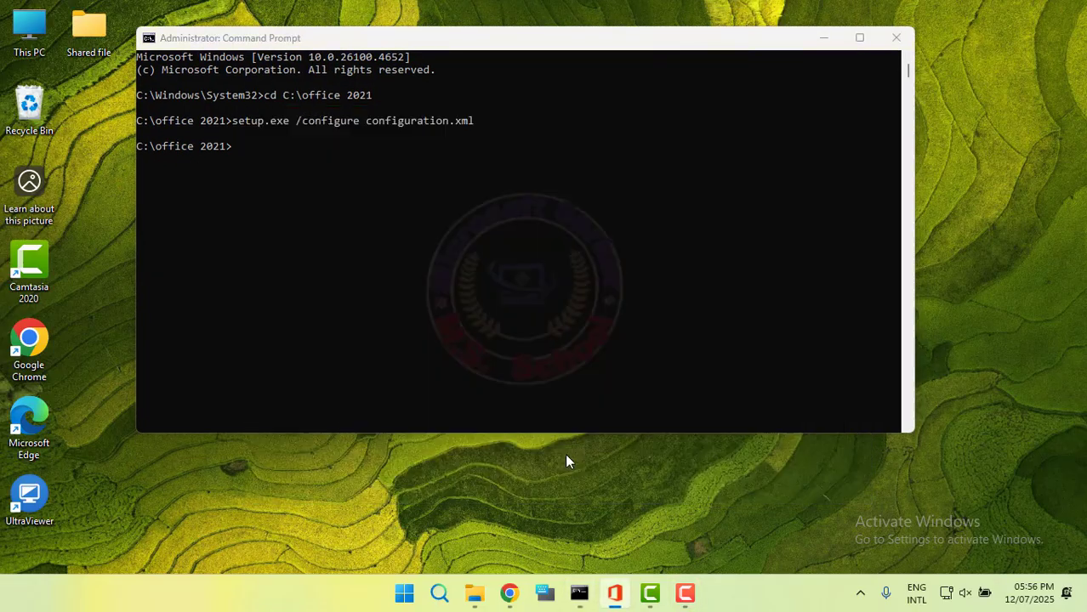
left_click(896, 38)
- Launch Word with a blank document and open its Account page to check the product information
left_click(441, 602)
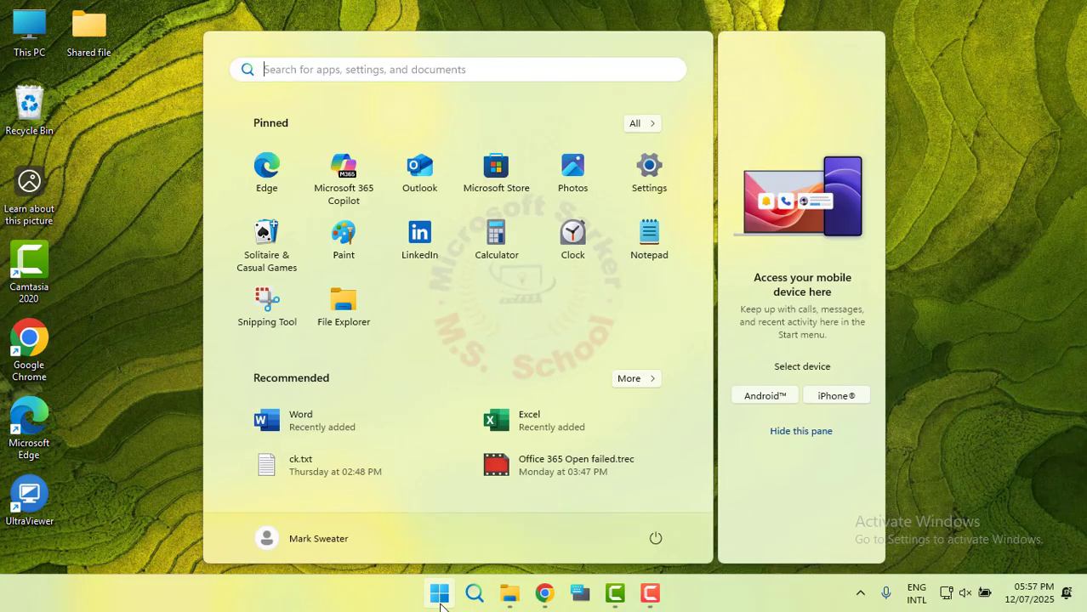
left_click(329, 428)
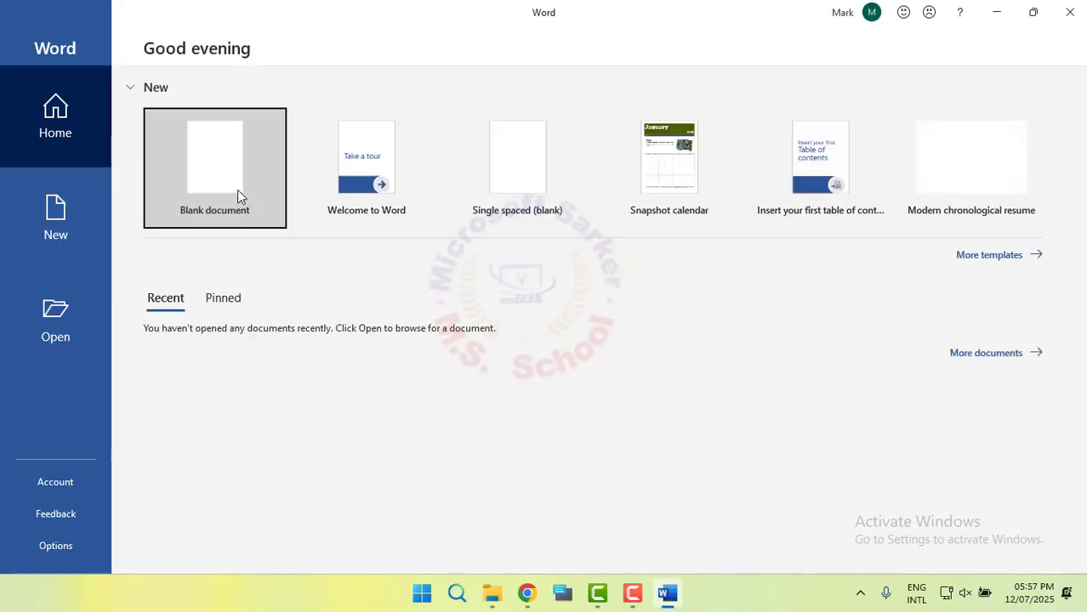
left_click(238, 197)
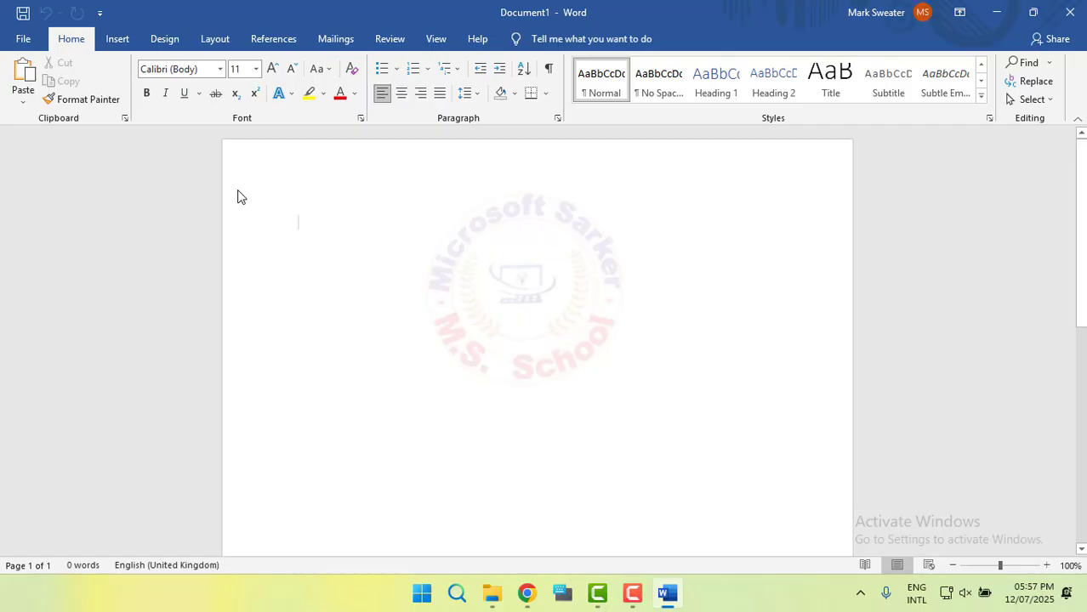
left_click(23, 39)
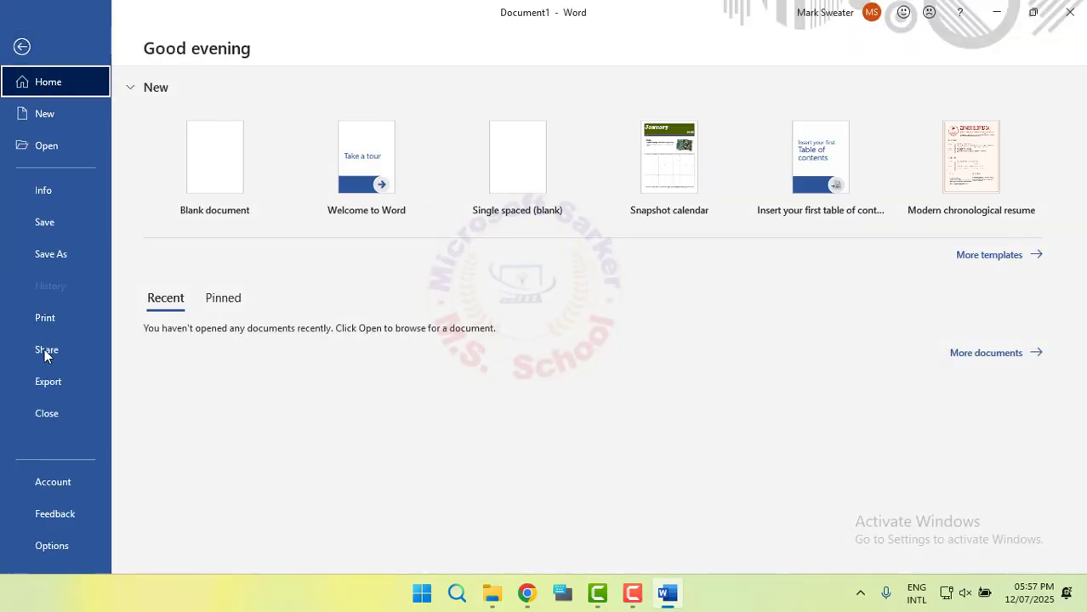
left_click(56, 481)
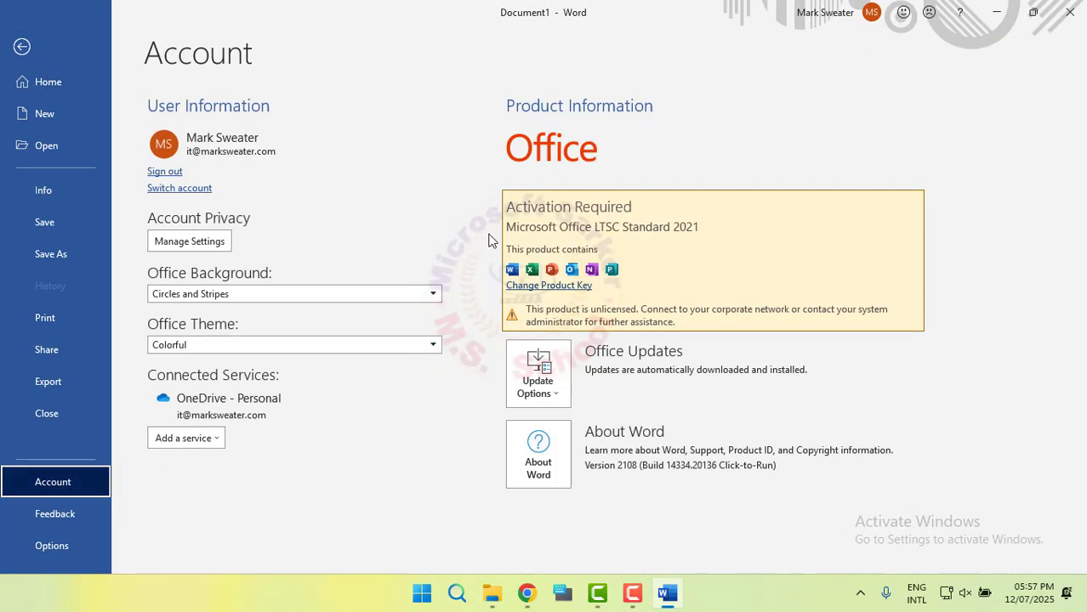